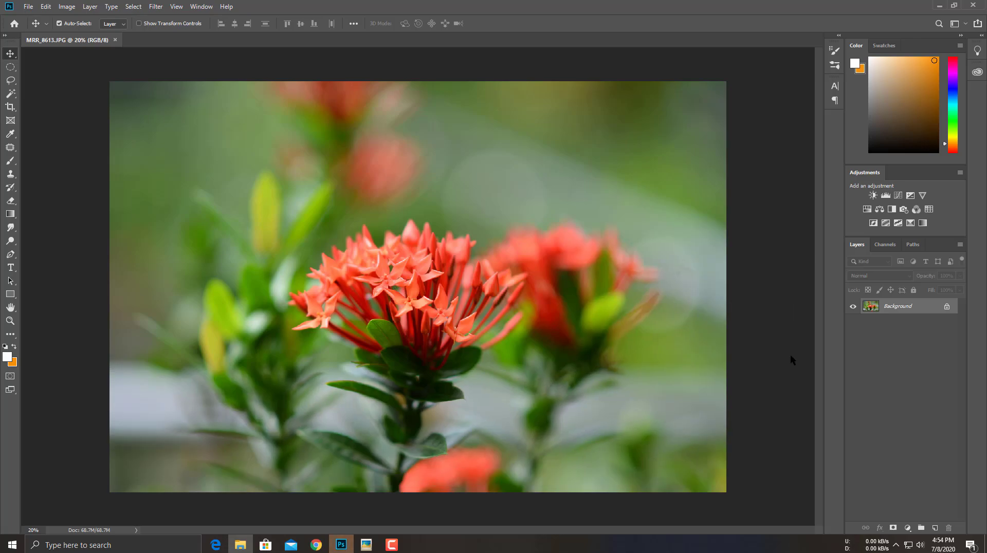
Duplicate the Background layer and crop the image slightly tighter around the flowers on all sides.
key(ctrl+j)
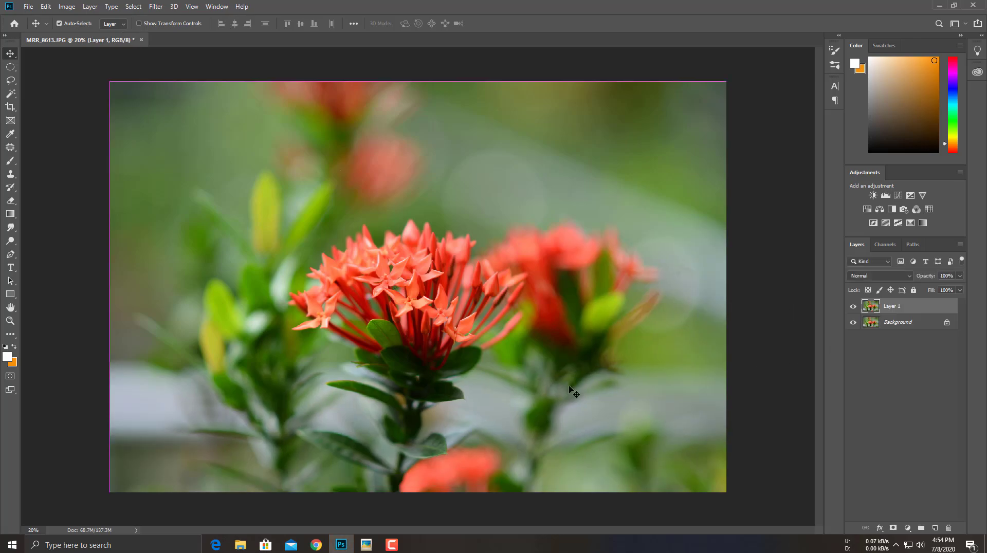
key(c)
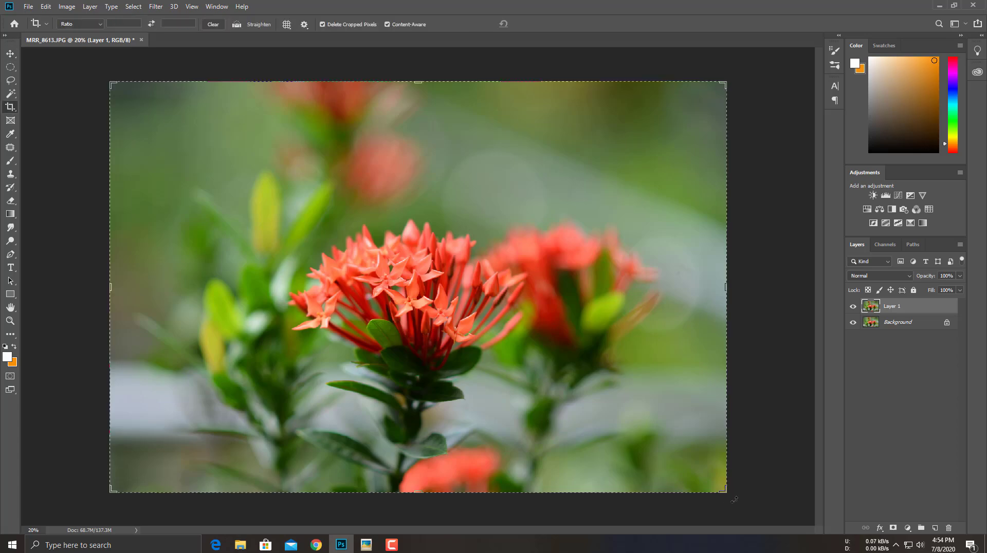
drag(725, 492, 704, 486)
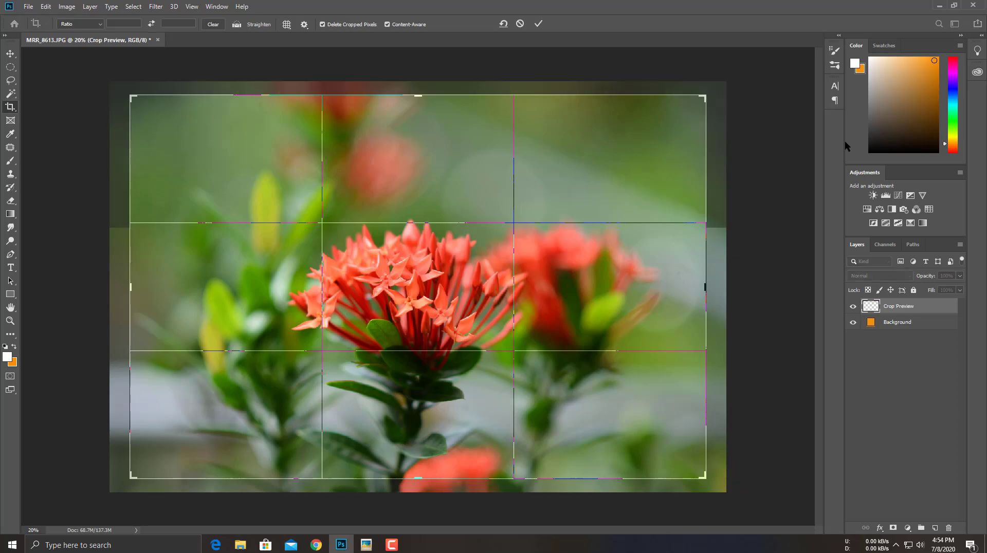
click(537, 24)
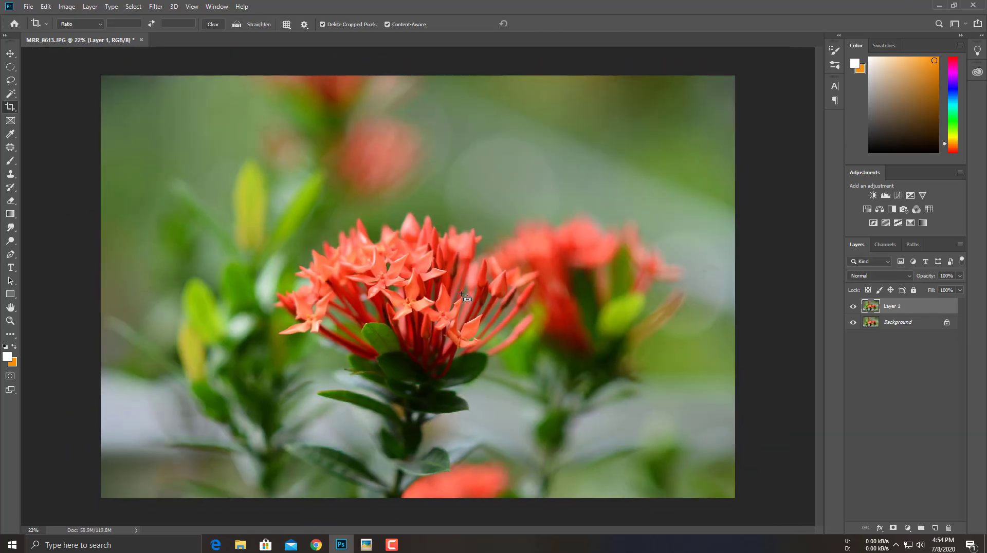
scroll(461, 294, up, 1)
scroll(462, 295, down, 2)
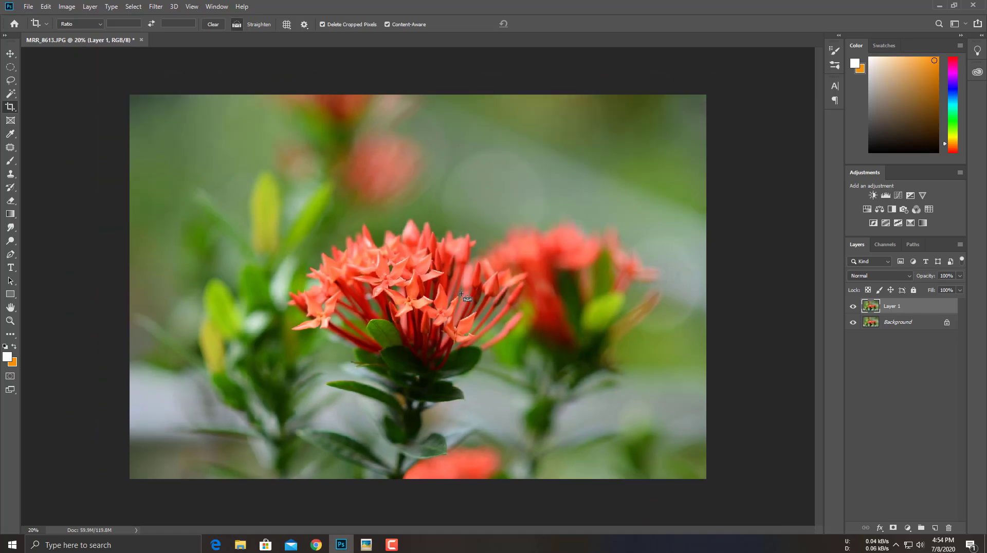
Duplicate the cropped Layer 1 and open the copy in the Camera Raw Filter.
key(ctrl+j)
scroll(462, 294, down, 1)
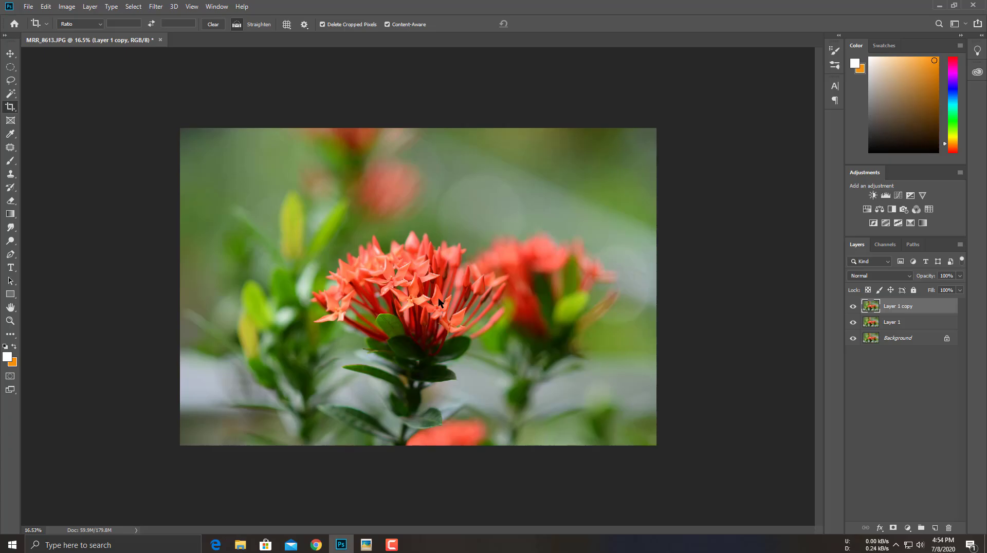
key(ctrl+shift+a)
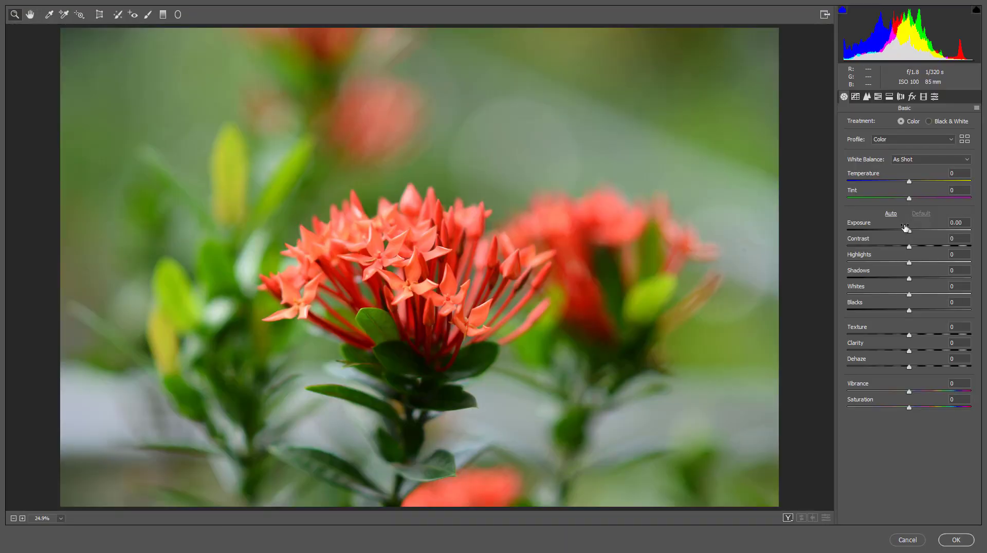
Set Exposure to -0.05, Contrast +30, Highlights +12, Shadows -4, Whites -3 and Blacks -9, comparing before and after.
click(905, 228)
drag(905, 228, 907, 305)
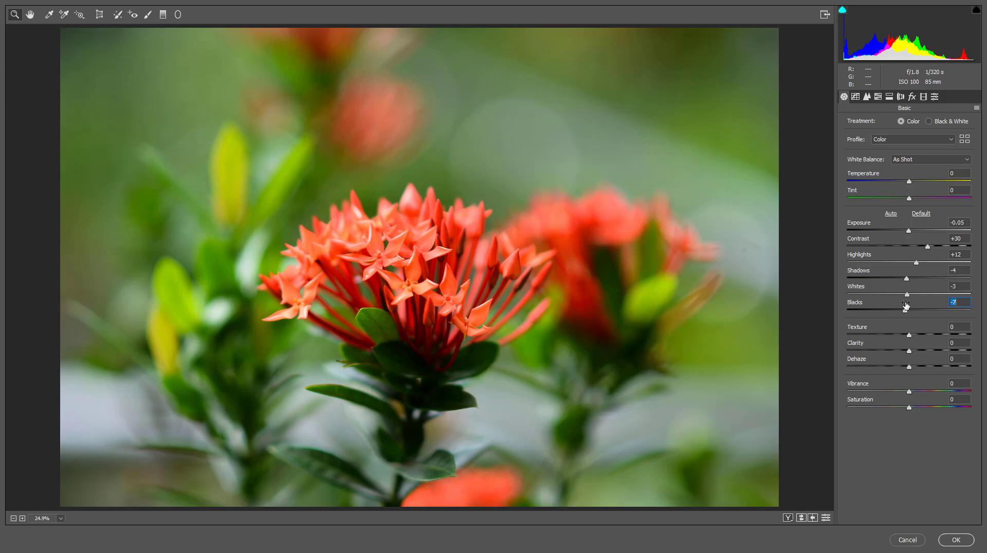
click(788, 518)
right_click(713, 326)
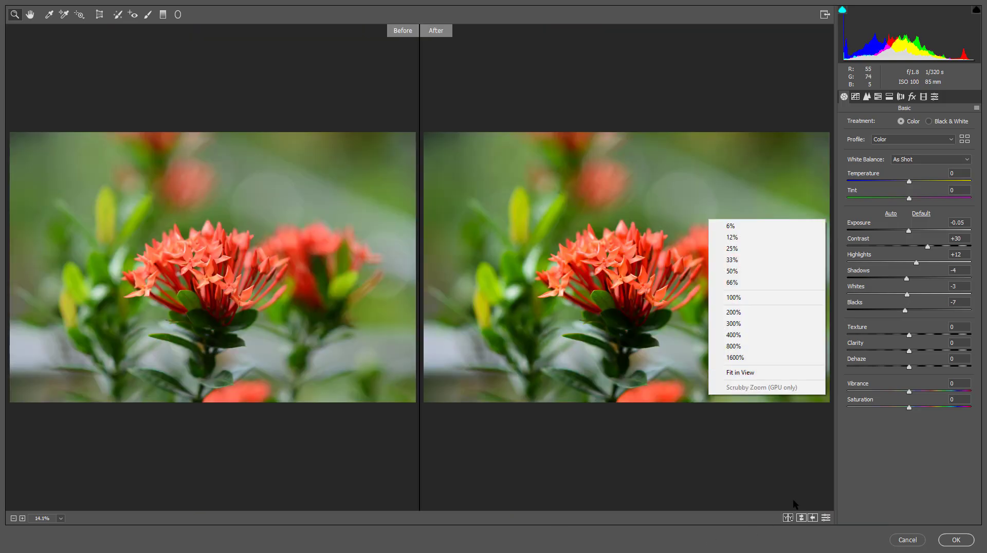
click(788, 518)
click(789, 518)
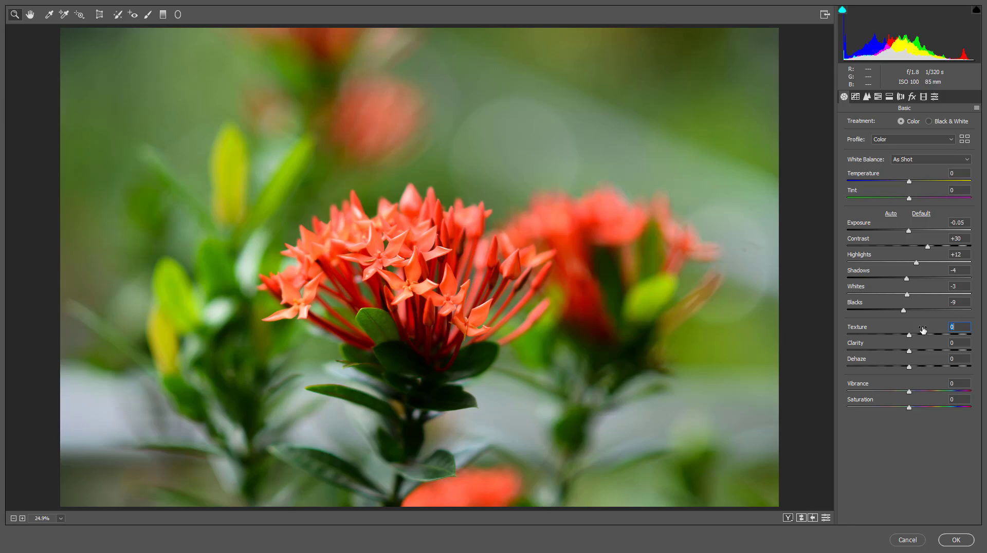
Set Texture to +11, Clarity +25, Dehaze +5 and Vibrance +15, and readjust Shadows to -2 and Whites to +6.
drag(923, 331, 929, 330)
text(15)
drag(926, 349, 926, 348)
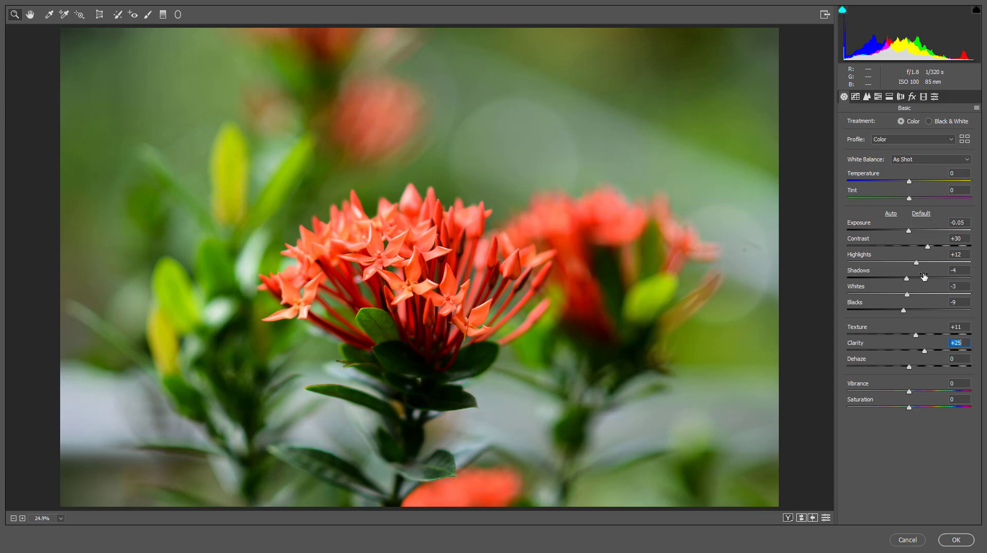
drag(924, 277, 928, 291)
click(932, 362)
text(15)
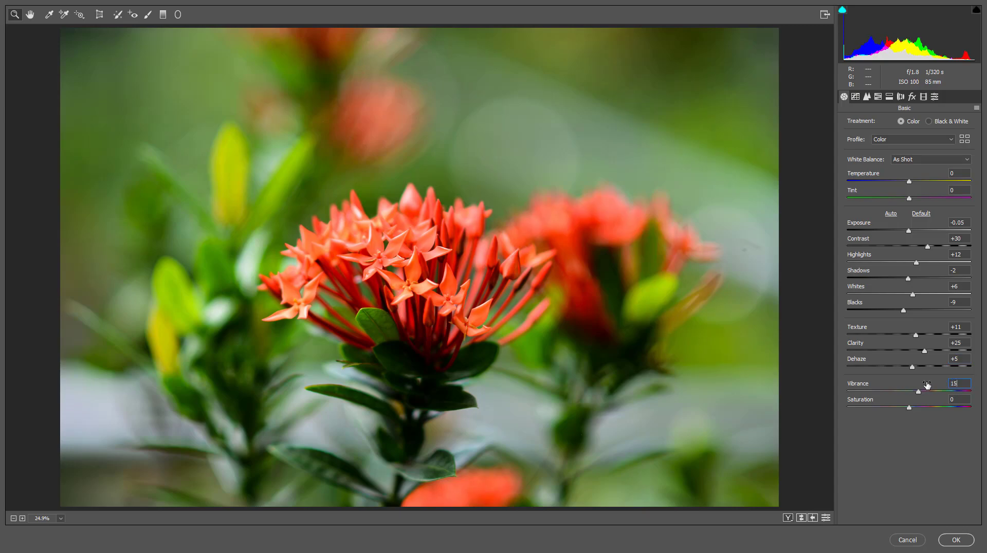
In the parametric tone curve, set Highlights to -1 and Lights to +3, and slightly adjust Darks.
click(855, 98)
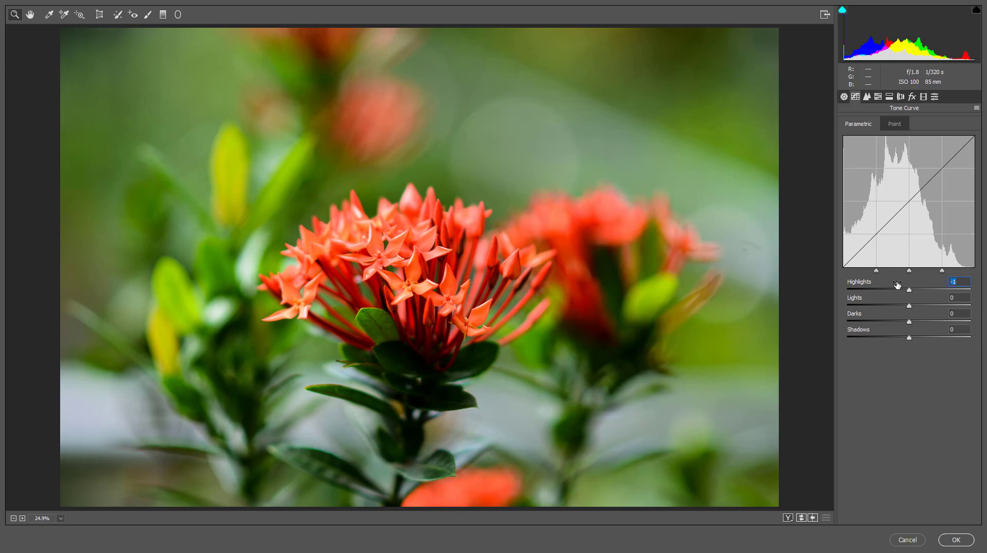
click(911, 305)
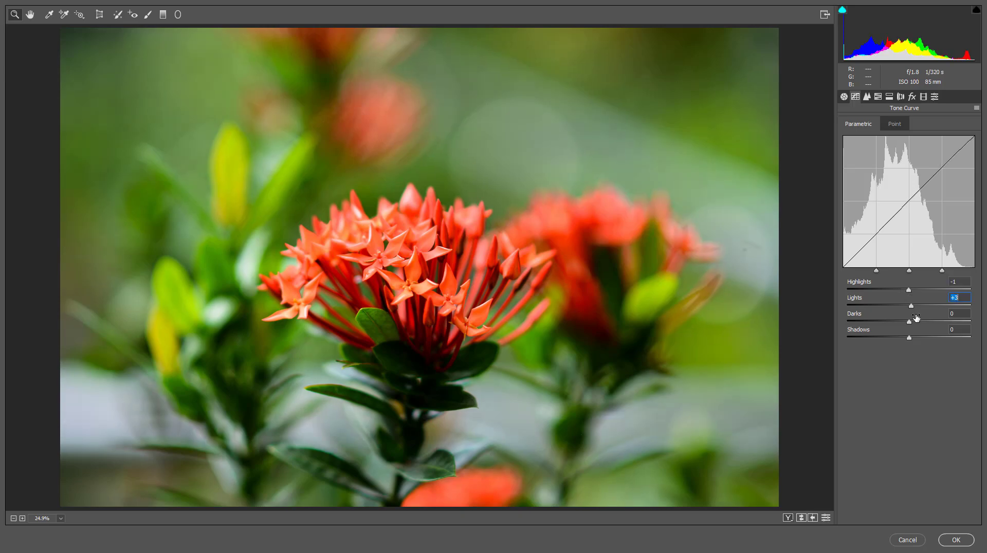
click(911, 320)
Set the sharpening amount to 102 and inspect the main flower's detail up close.
click(868, 96)
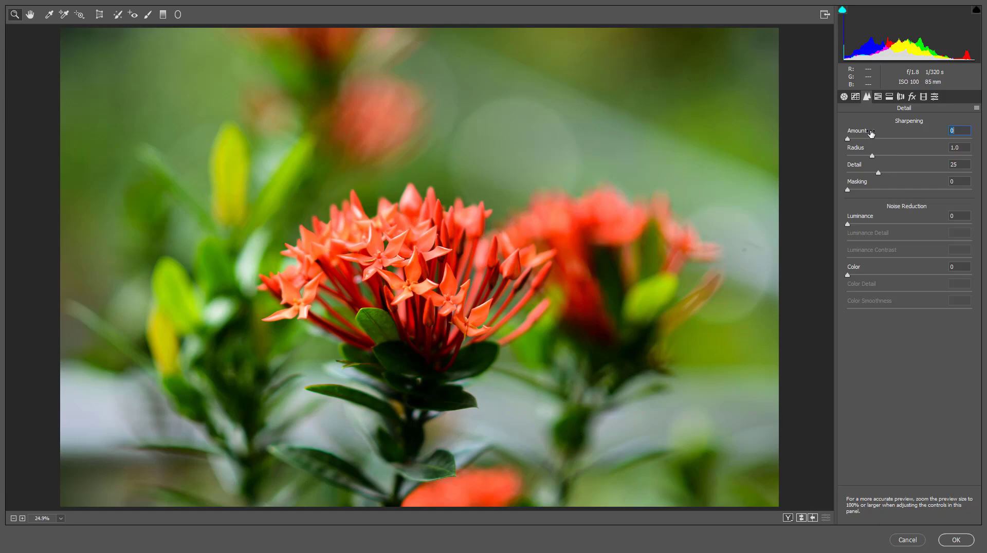
drag(872, 133, 918, 133)
click(413, 281)
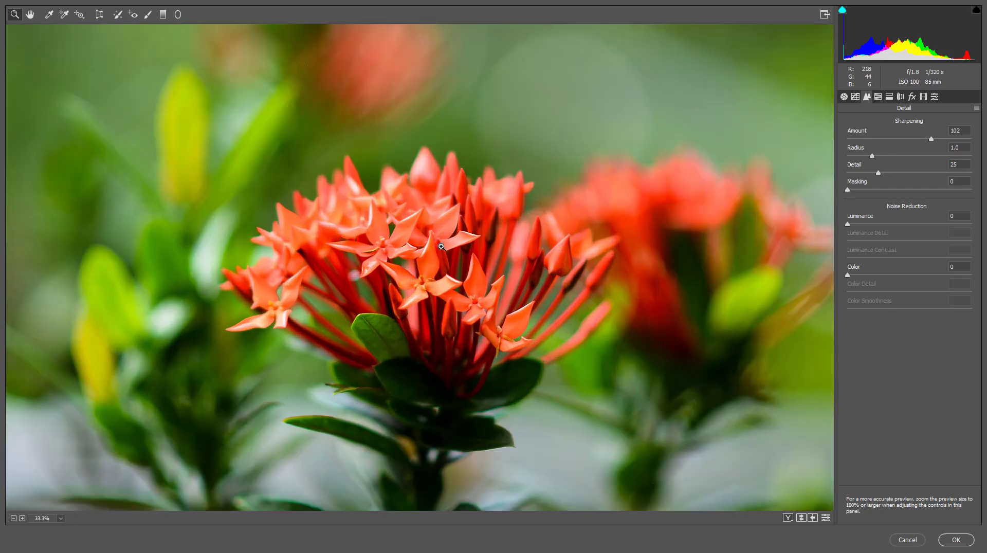
right_click(441, 246)
click(506, 310)
Set the luminance noise reduction to 18 and check the flower's pixels for noise.
drag(873, 220, 876, 221)
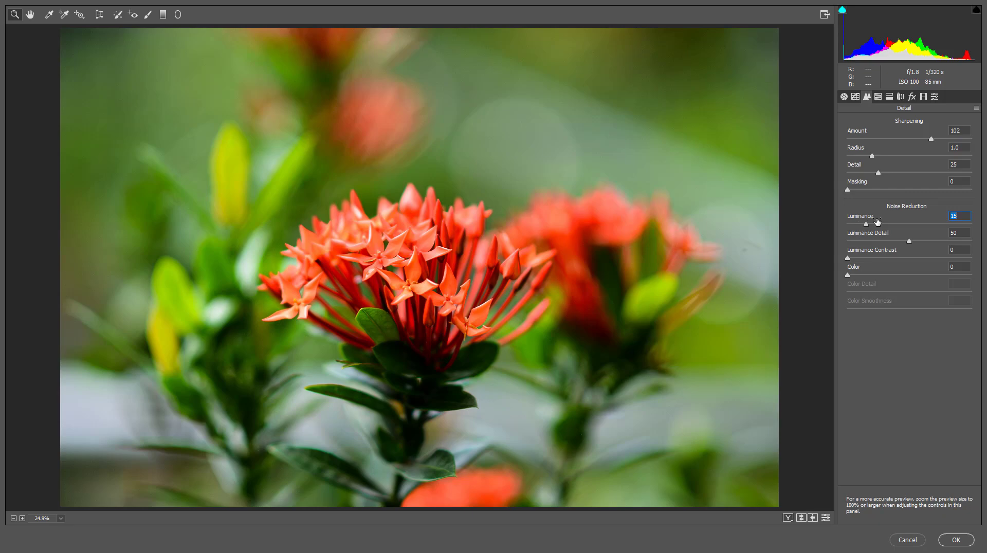
right_click(626, 174)
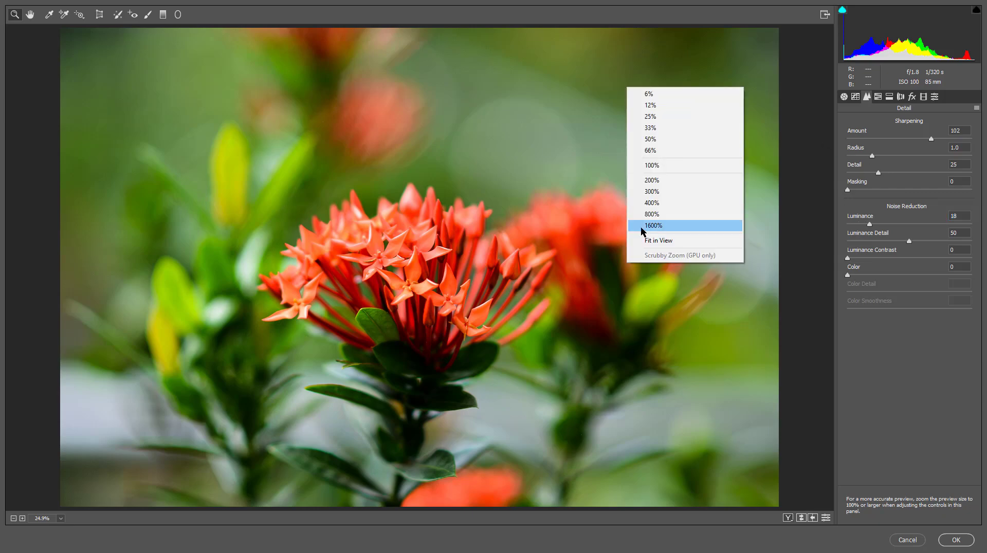
click(642, 224)
right_click(647, 240)
click(675, 290)
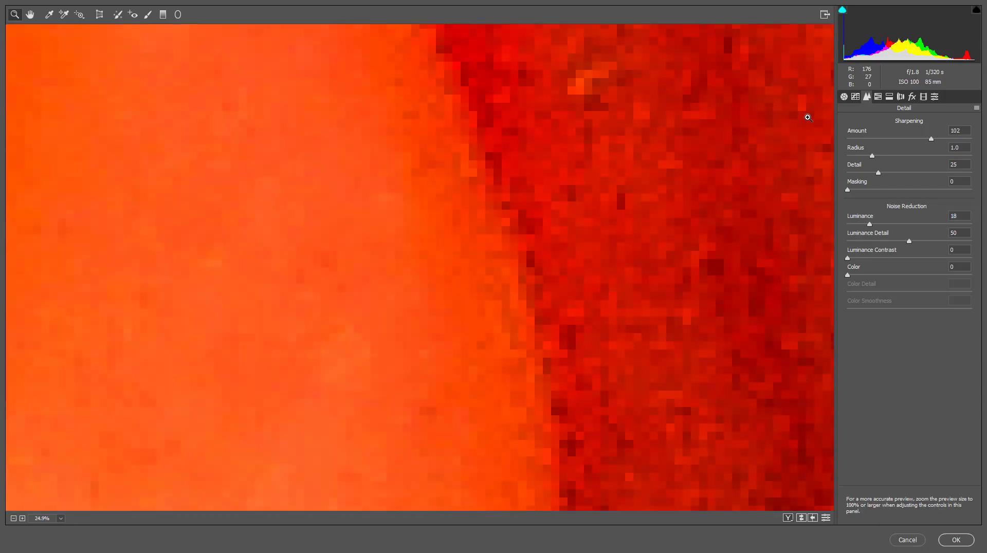
In the HSL adjustments, set the Reds saturation to +9 and hue to -27, and show before and after side by side.
click(878, 97)
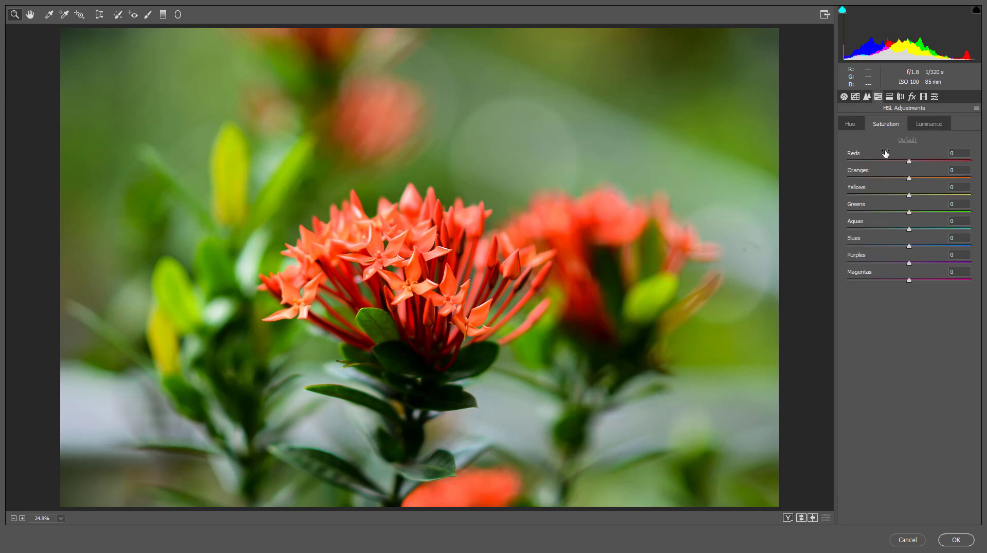
mouse_move(886, 153)
mouse_down()
mouse_move(898, 157)
mouse_move(876, 155)
mouse_move(908, 158)
mouse_move(871, 165)
mouse_move(896, 164)
mouse_up()
click(848, 124)
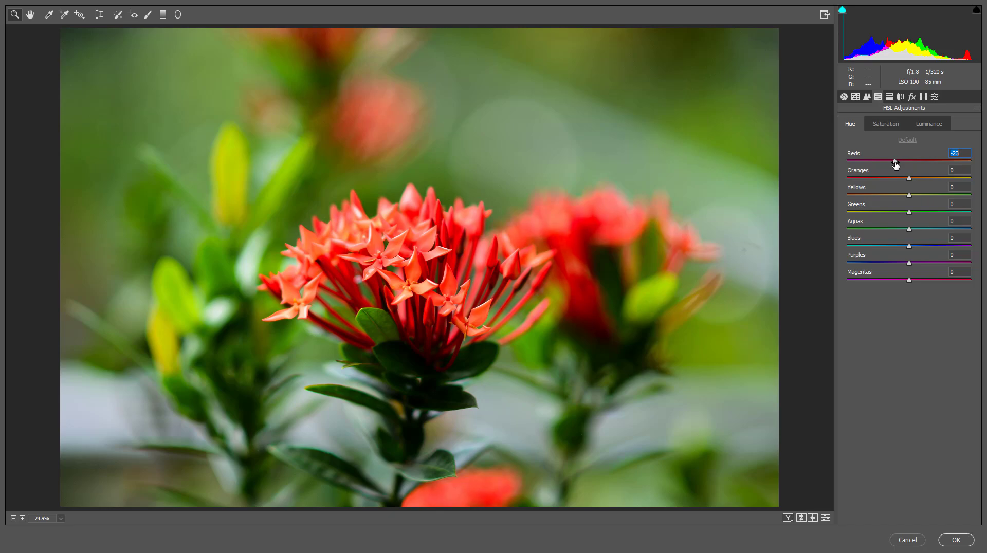
click(788, 518)
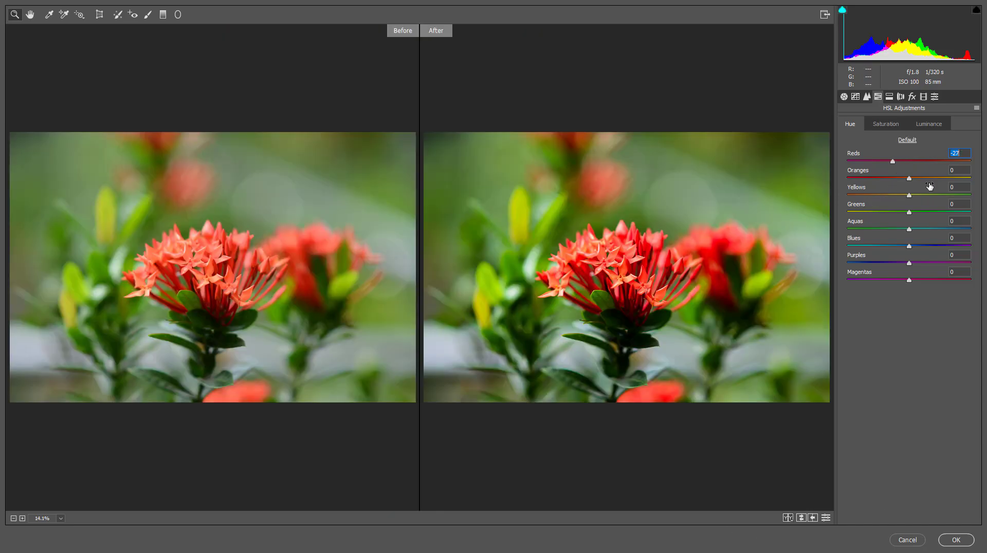
Set the Reds luminance to +1 and reduce the saturation of Yellows to -30 and Greens to -32.
click(877, 125)
click(942, 124)
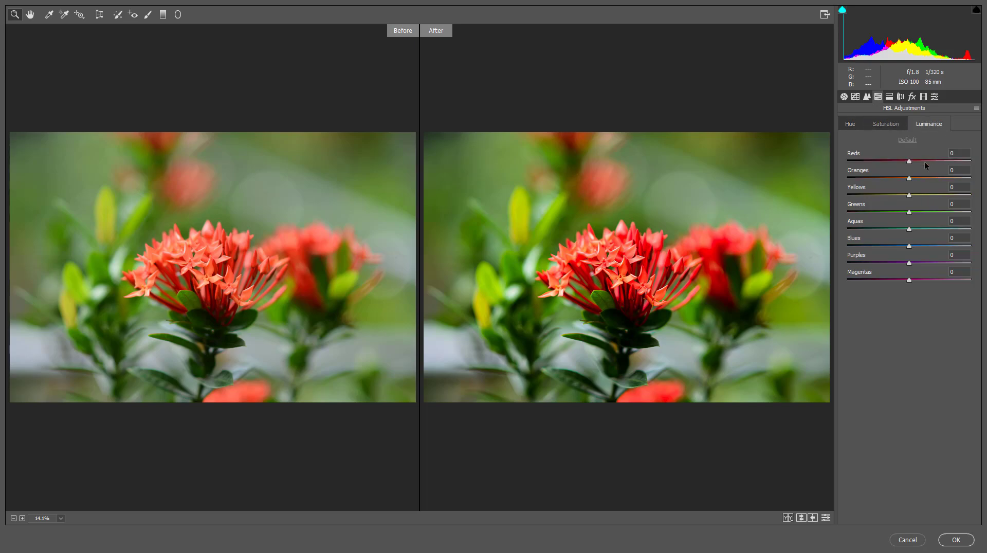
key(Up)
click(877, 124)
mouse_move(909, 195)
mouse_down()
mouse_move(889, 196)
mouse_move(929, 192)
mouse_move(901, 207)
mouse_up()
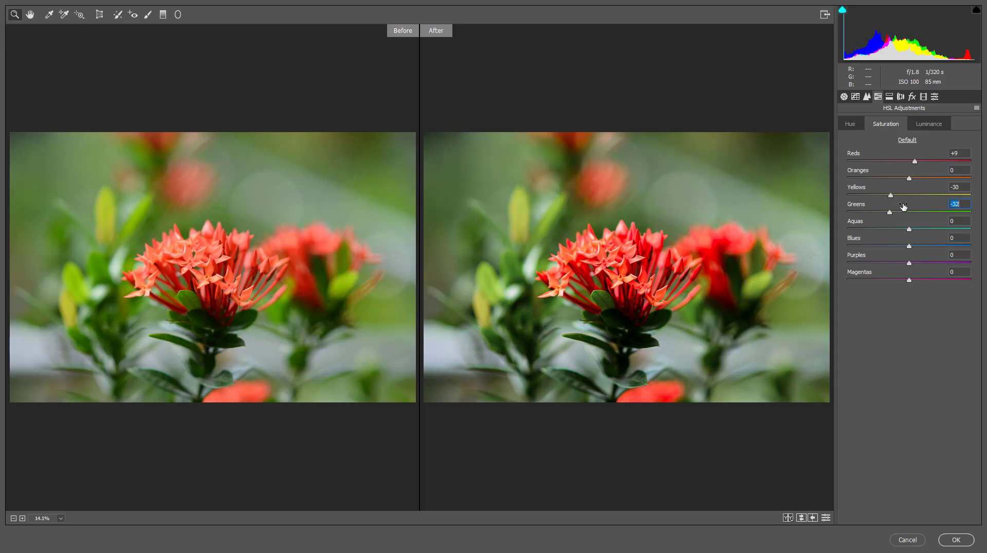
Set the Greens saturation to -39 and the Greens hue to -1.
click(928, 124)
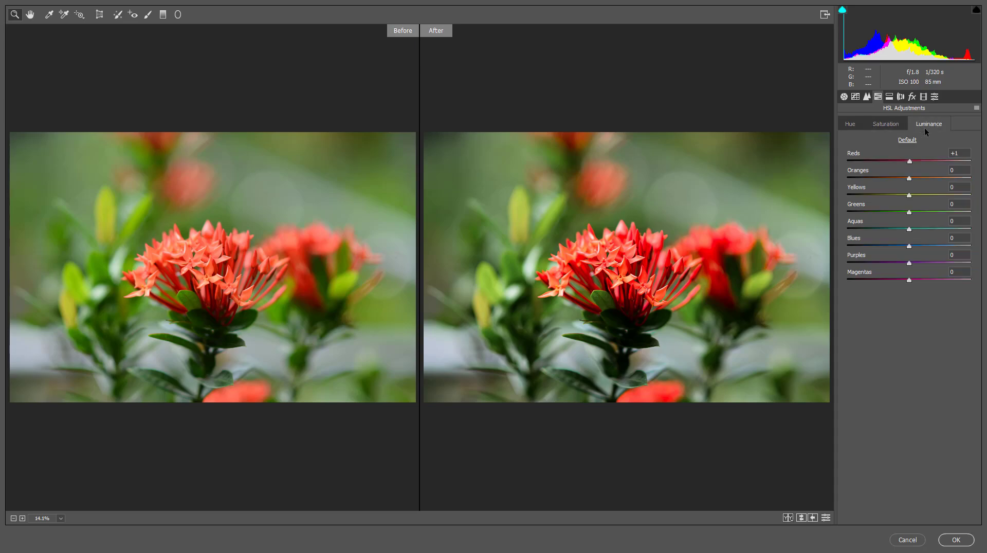
drag(929, 205, 922, 208)
click(891, 126)
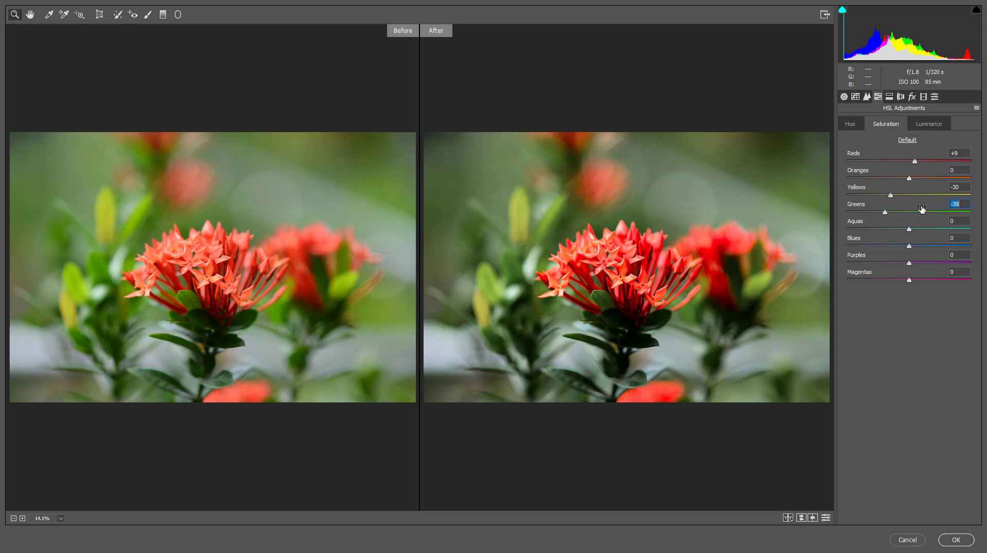
click(853, 124)
mouse_move(912, 206)
mouse_down()
mouse_move(903, 206)
mouse_move(912, 206)
mouse_up()
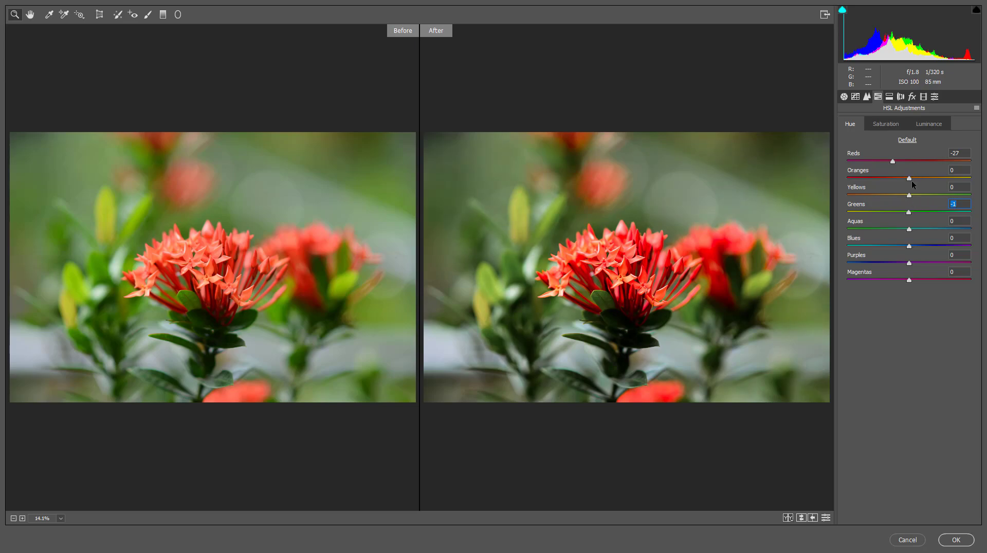
Set the saturation of Reds to +30, Yellows -27, Aquas -68, Blues -74 and Purples -18, and the Reds hue to -30.
click(893, 123)
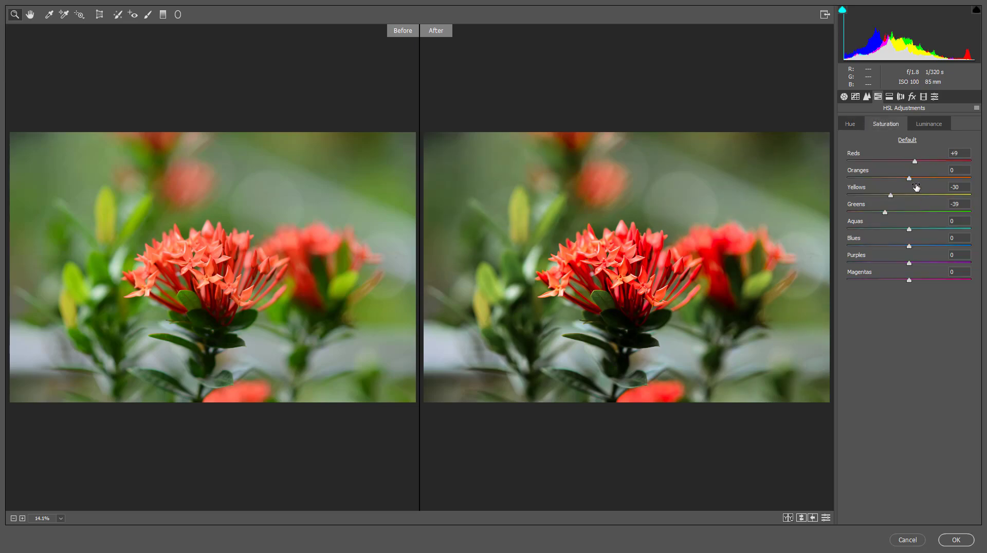
drag(917, 187, 918, 187)
drag(915, 155, 924, 158)
click(853, 125)
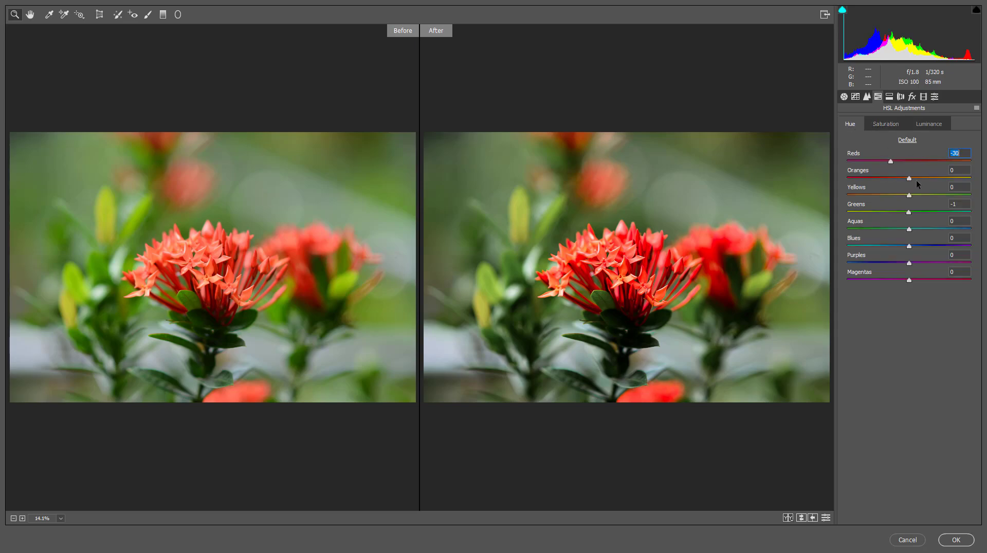
click(889, 128)
drag(909, 229, 901, 258)
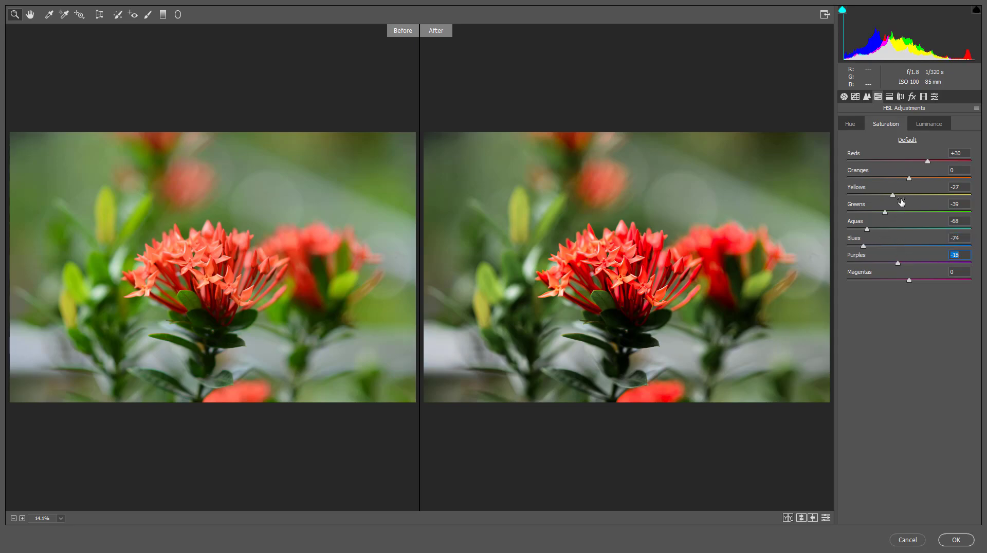
Open the Split Toning settings and compare the edited photo with the original in the different before/after views.
click(890, 96)
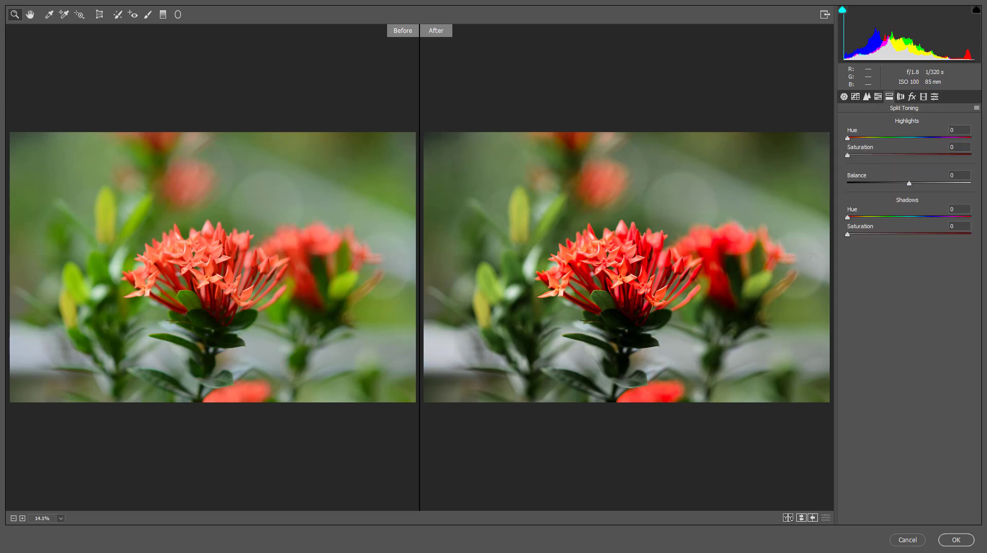
click(788, 520)
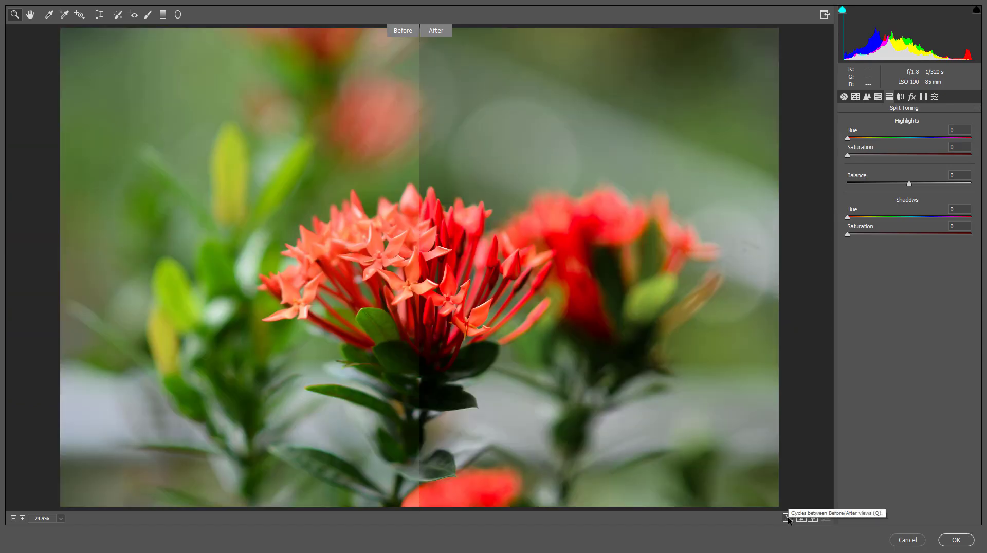
click(788, 519)
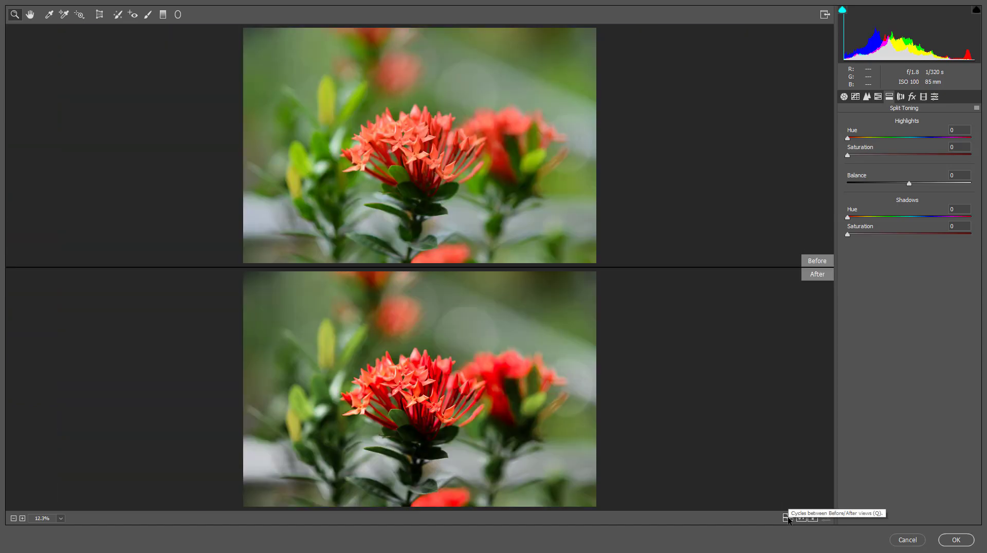
click(788, 518)
click(788, 519)
click(788, 518)
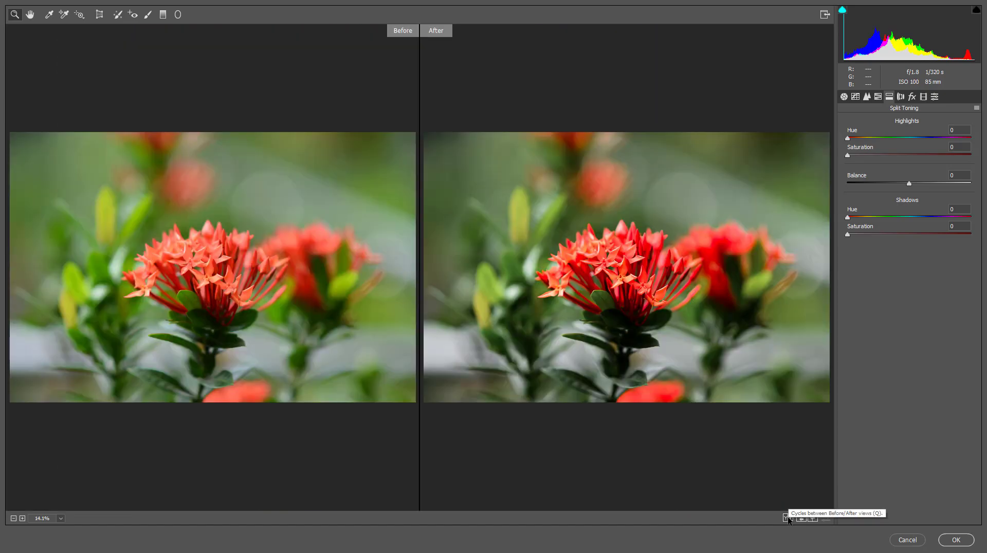
click(788, 518)
click(788, 518)
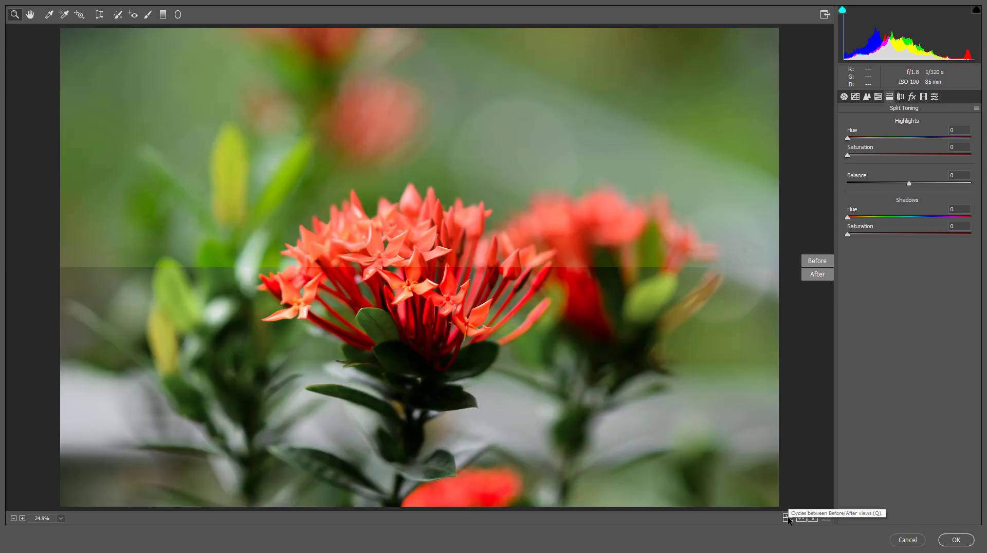
Add a post-crop vignette with Amount -15, Midpoint 34, Roundness -57 and Feather 92, and apply the Camera Raw filter.
click(788, 518)
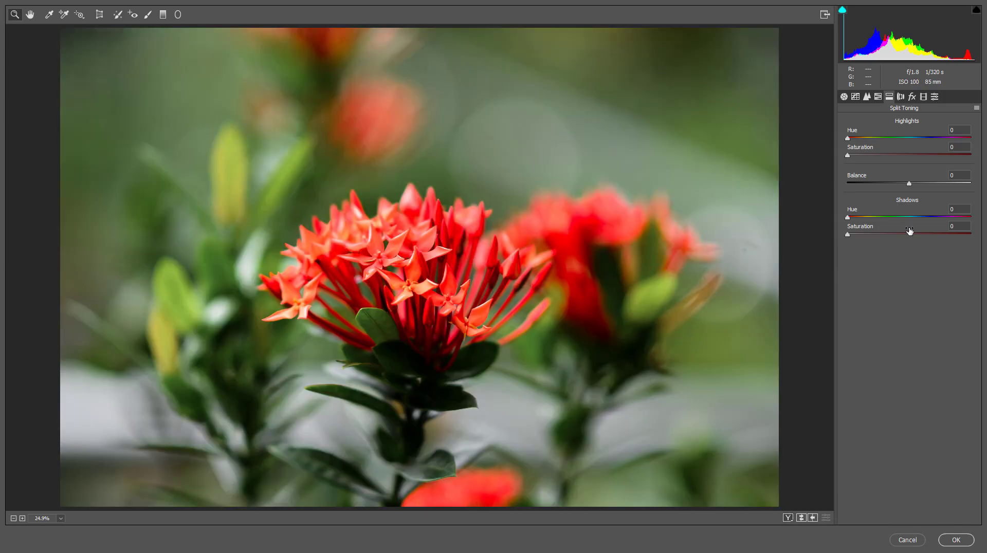
click(879, 96)
click(912, 96)
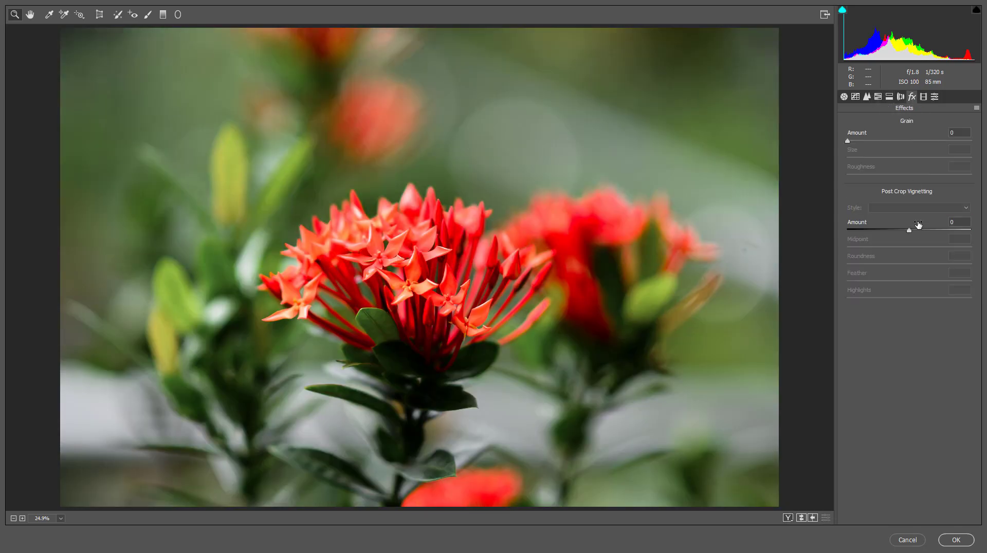
drag(919, 224, 923, 267)
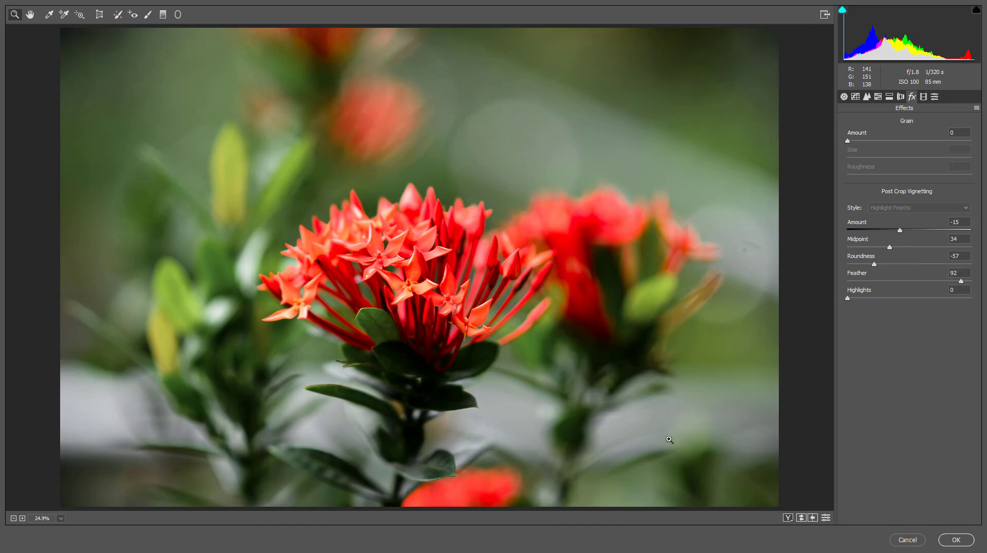
key(Return)
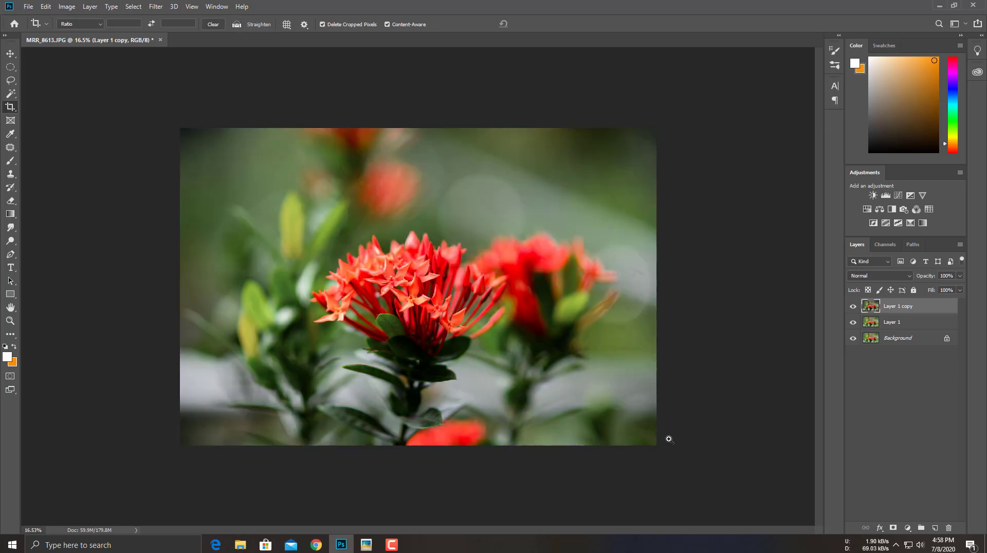
Compare the graded photo with the original Background layer by switching the upper layers off and on.
alt+click(854, 340)
alt+click(853, 341)
alt+click(853, 341)
alt+click(853, 341)
scroll(380, 341, up, 4)
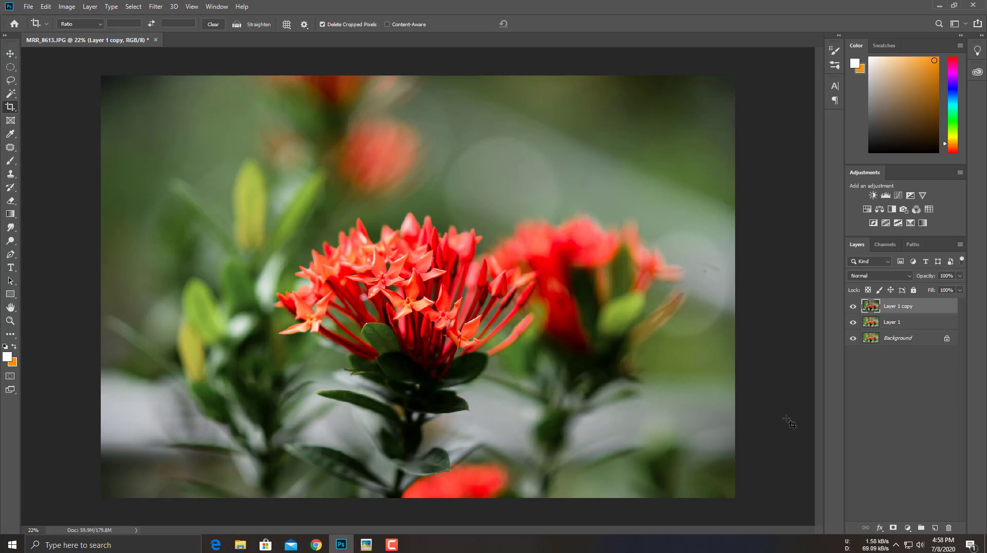
scroll(634, 437, down, 1)
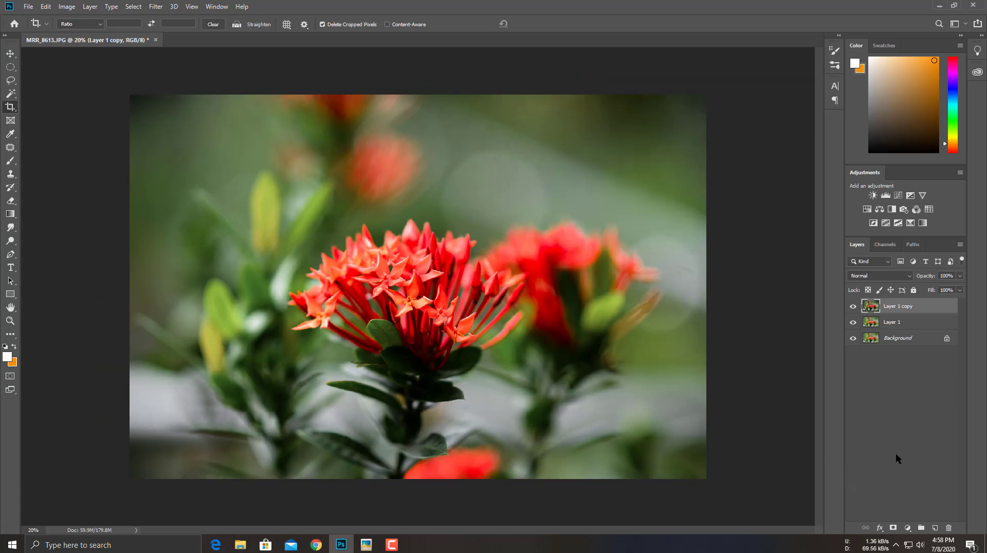
Add a Selective Color adjustment layer with Reds at Cyan -5% and Magenta +16%, and compare the photo with and without it.
click(908, 528)
click(925, 511)
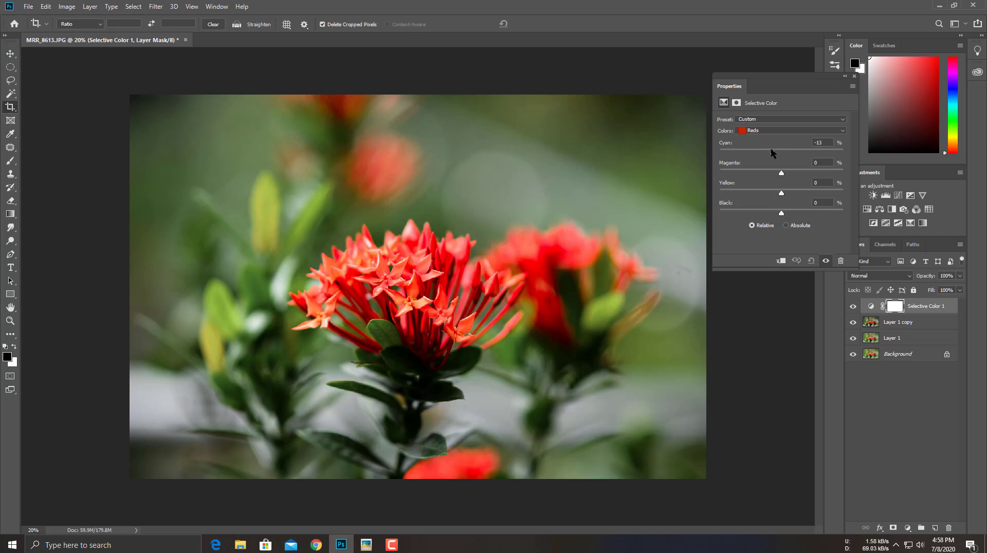
mouse_move(794, 148)
mouse_down()
mouse_move(826, 152)
mouse_move(781, 155)
mouse_up()
click(744, 154)
drag(781, 171, 769, 200)
click(823, 183)
text(0)
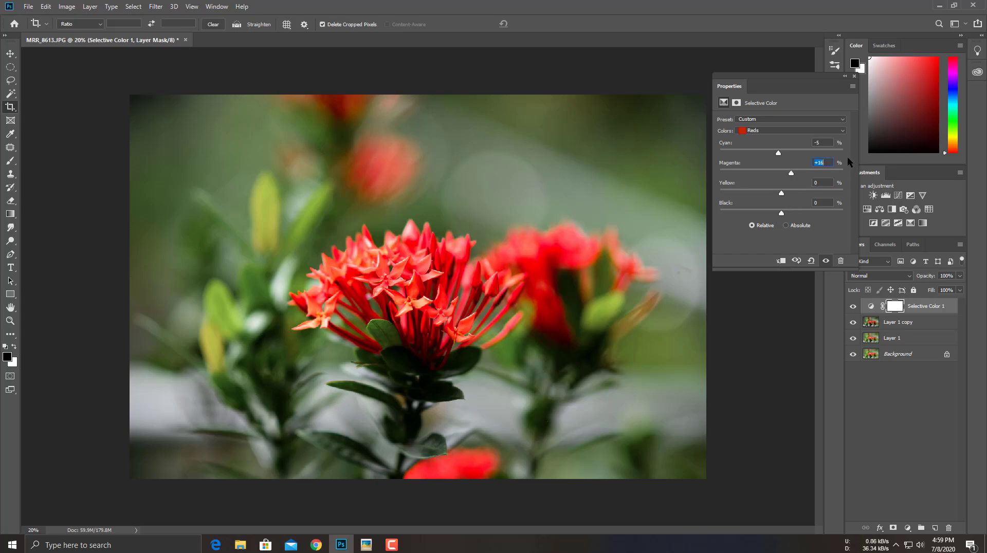
click(853, 307)
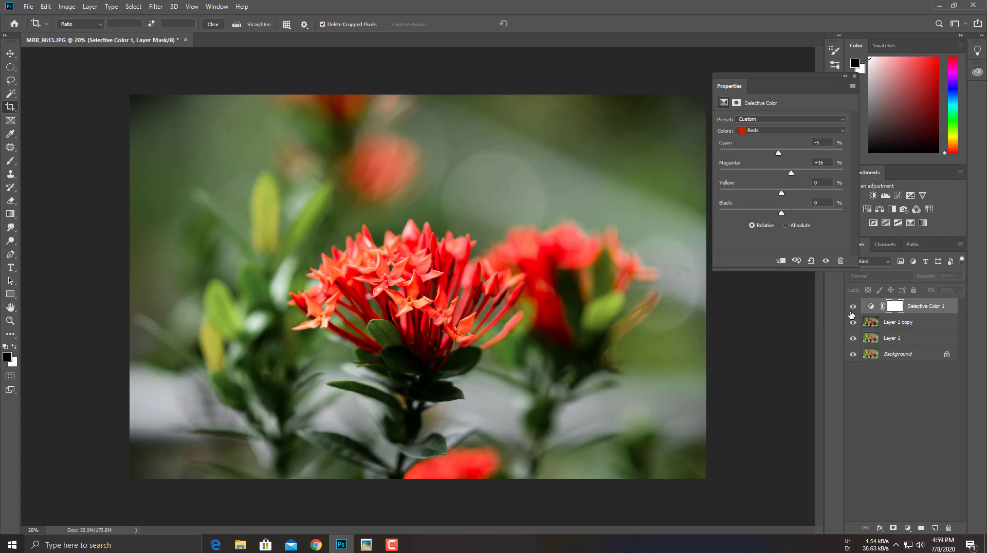
click(851, 312)
click(851, 311)
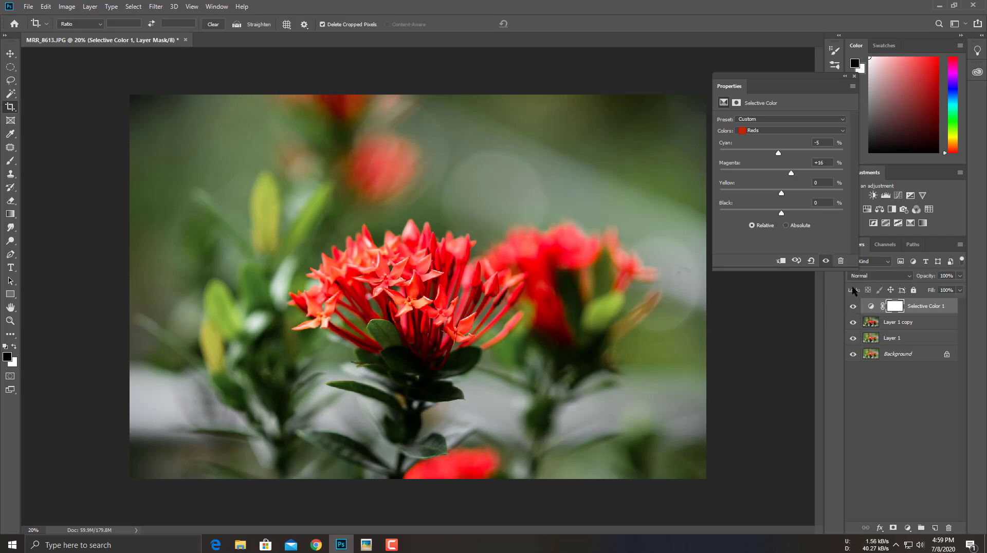
drag(781, 213, 784, 213)
double_click(825, 204)
text(0)
key(Return)
Adjust the Cyan and slightly raise the Black of the Greens in the Selective Color adjustment.
click(819, 125)
click(795, 155)
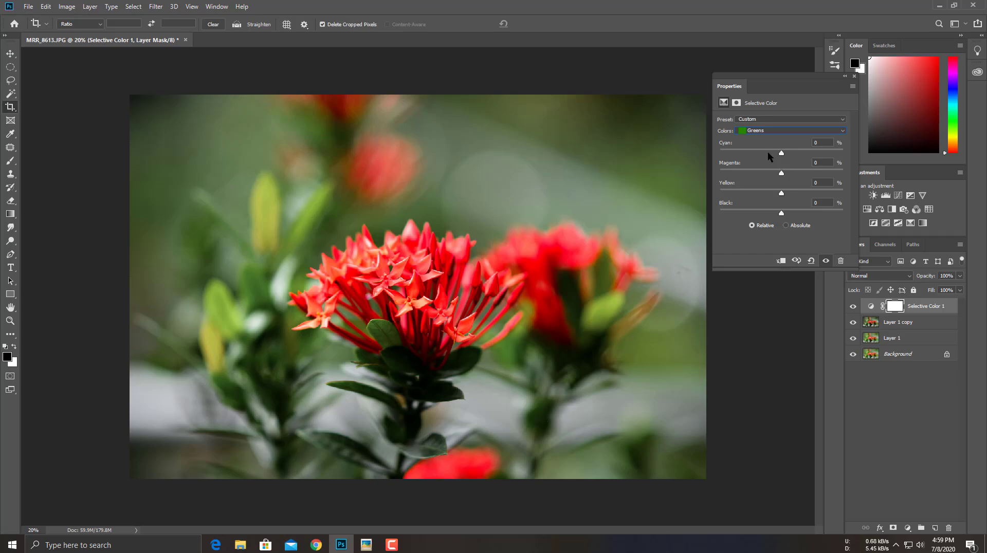
drag(768, 152, 794, 156)
drag(782, 214, 789, 213)
click(855, 76)
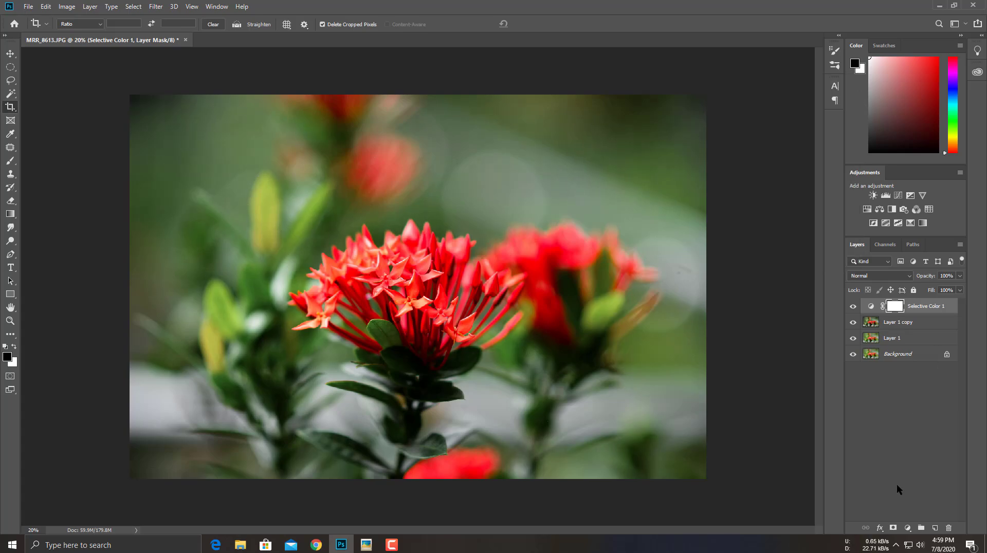
Add a Gradient Map adjustment layer and apply the Violet, Orange gradient preset.
click(908, 528)
click(912, 512)
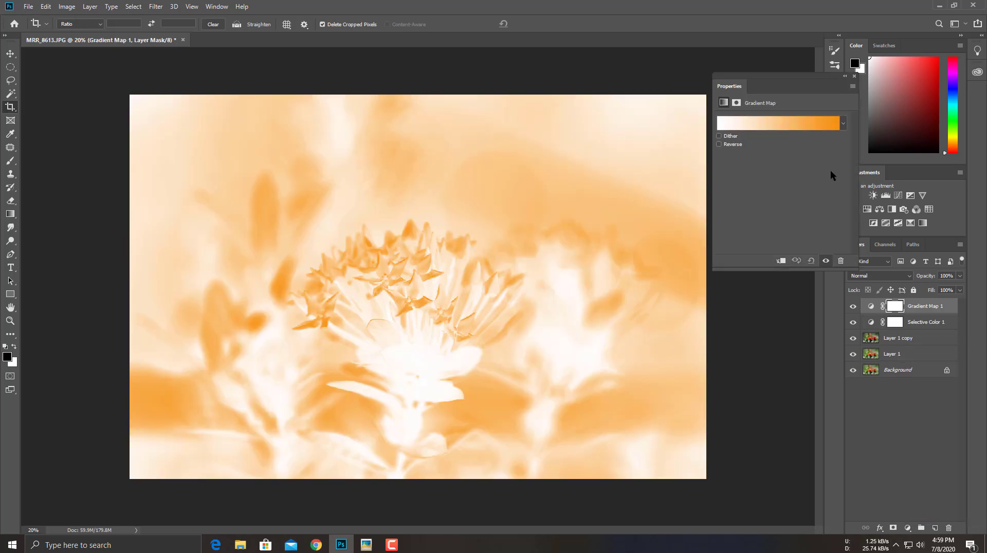
click(810, 128)
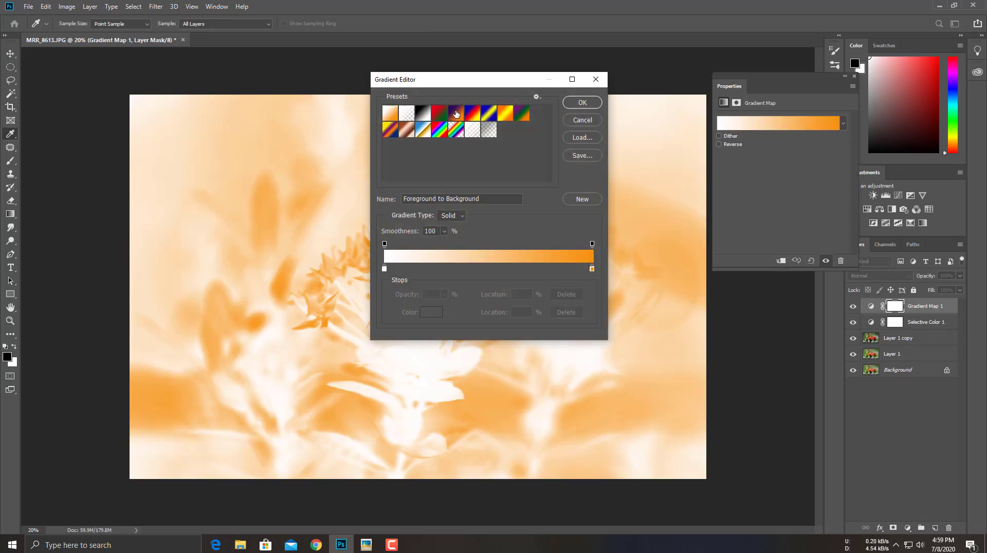
click(456, 113)
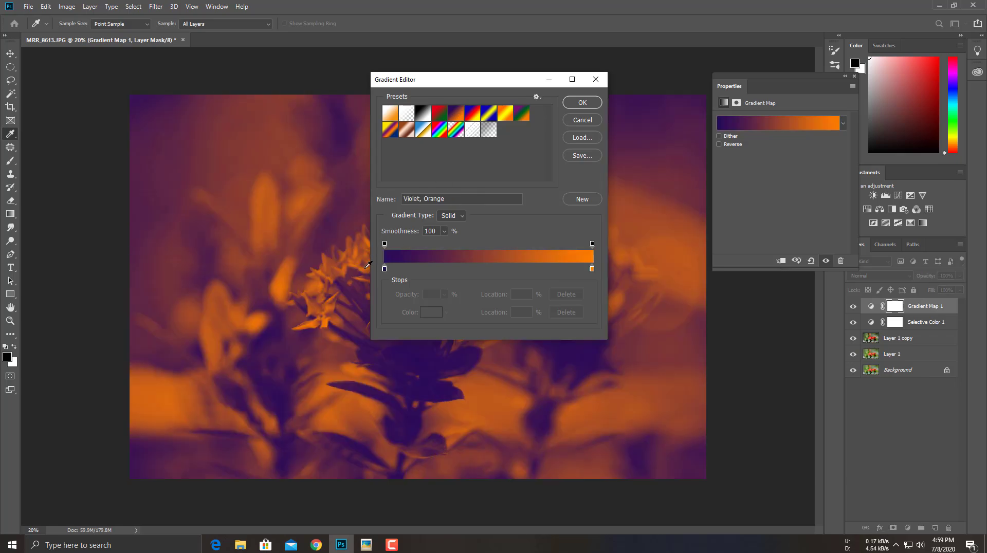
Change the gradient's orange end stop to the yellow-orange color ffa200 and accept the edited gradient.
click(592, 269)
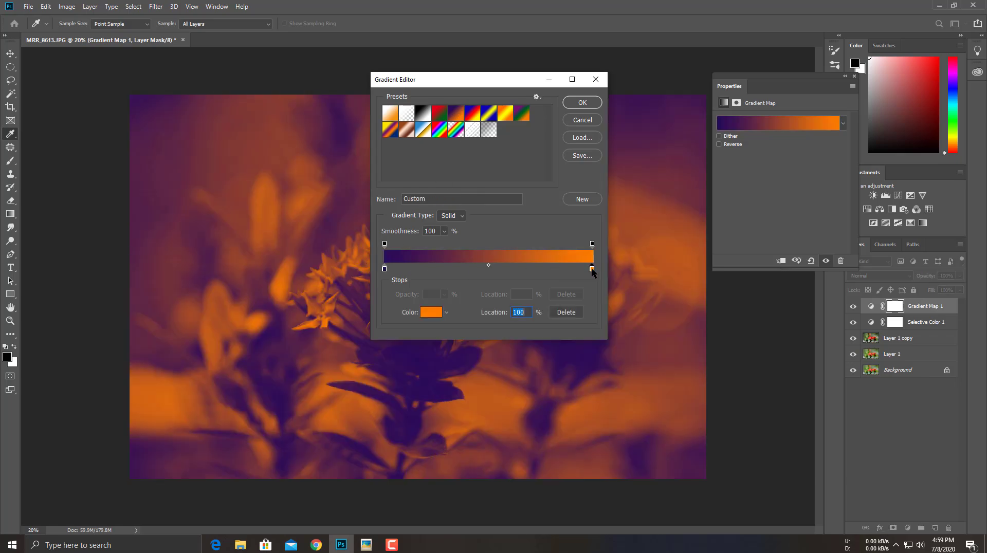
click(430, 312)
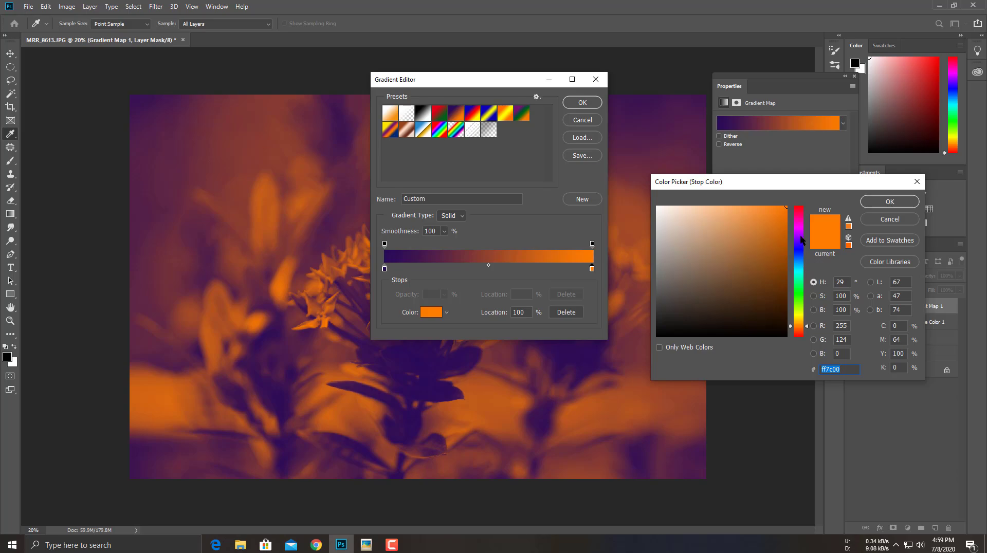
drag(803, 326, 800, 298)
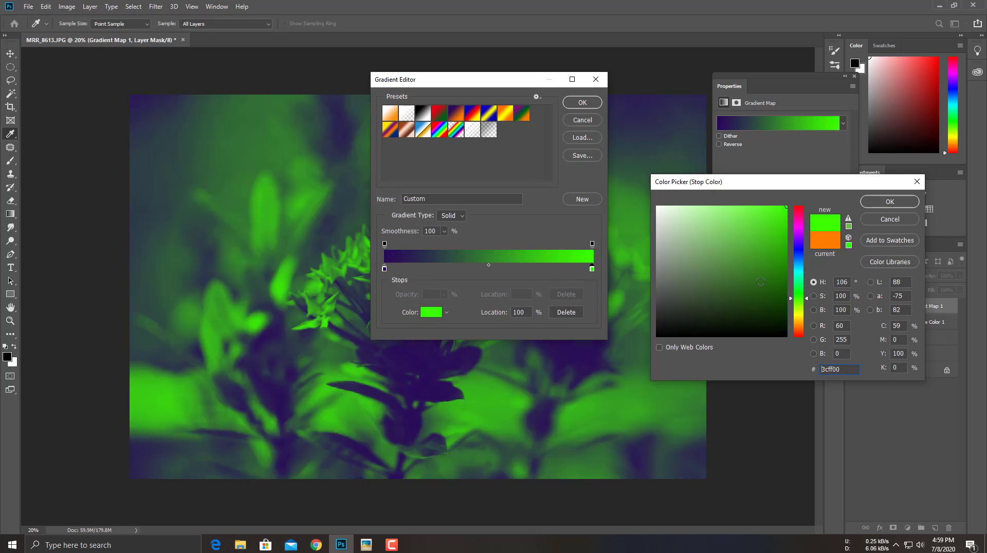
click(798, 305)
drag(799, 305, 800, 298)
click(801, 322)
drag(801, 322, 801, 323)
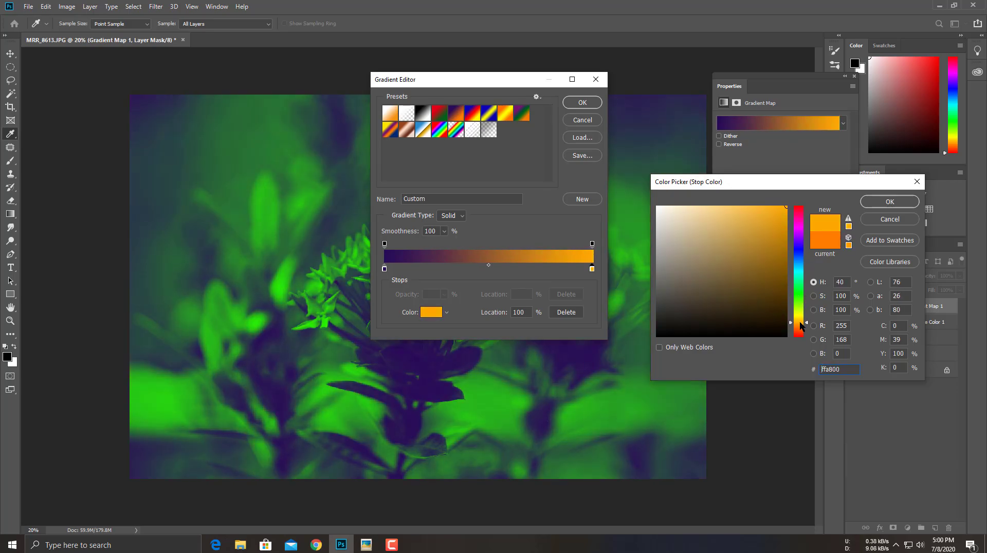
click(801, 324)
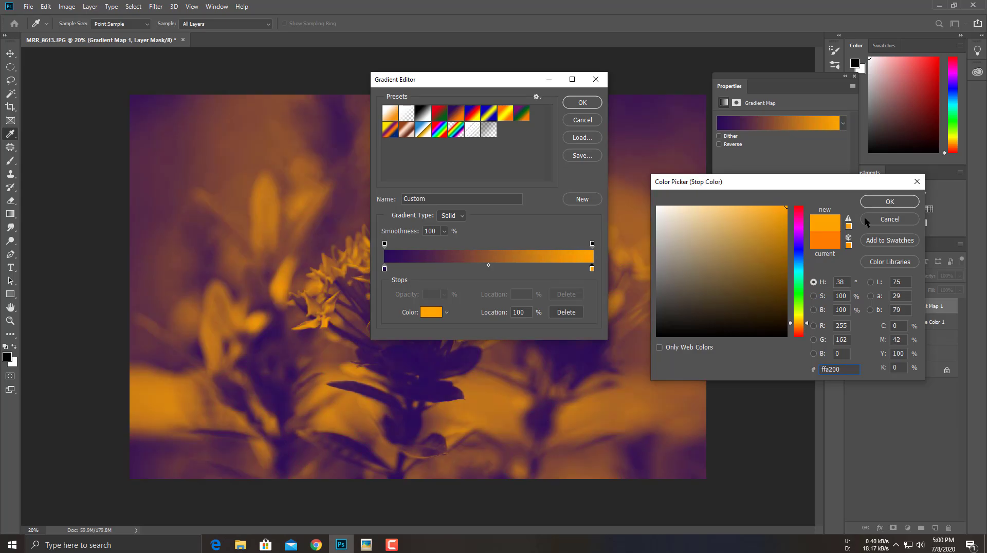
click(890, 202)
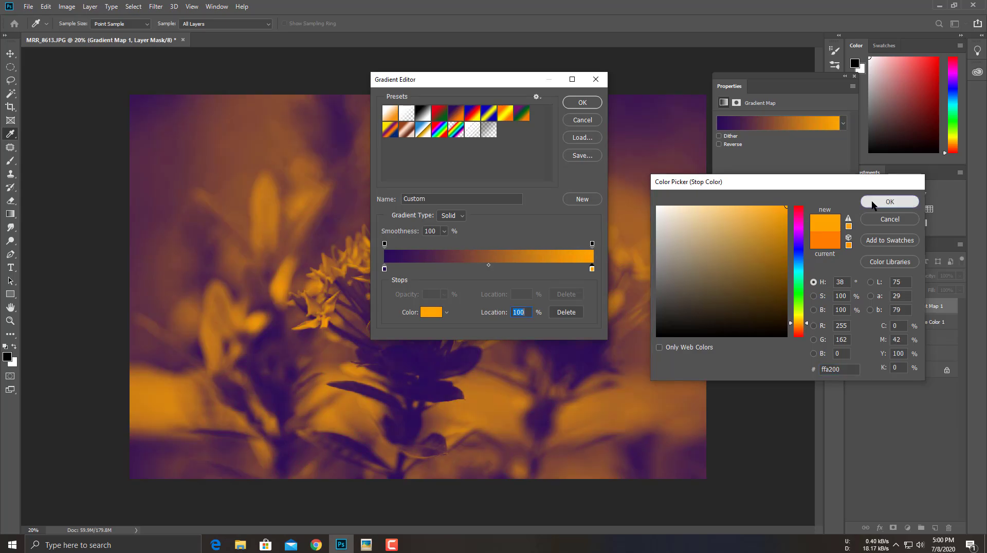
click(583, 102)
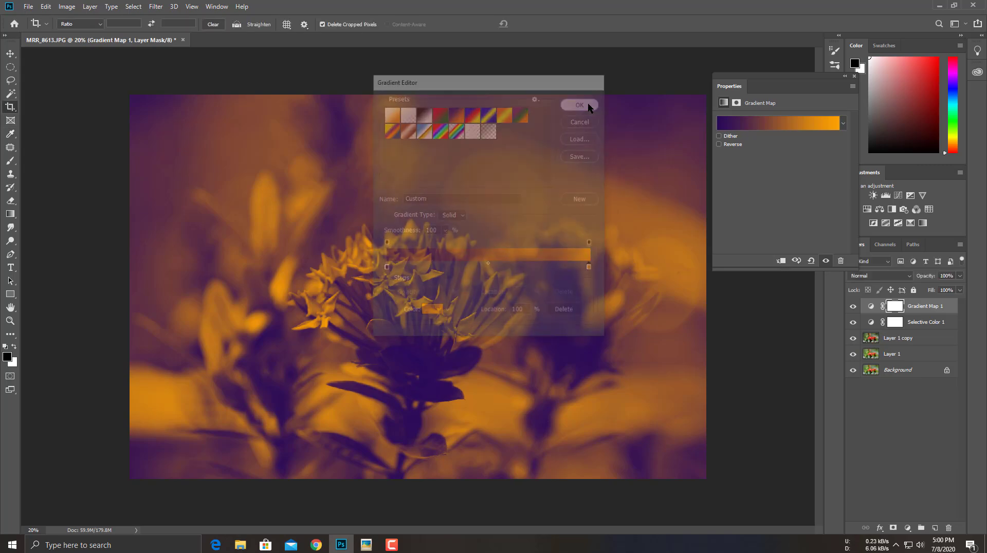
Reduce the Gradient Map layer's opacity to 5%, comparing the photo with and without the layer.
click(928, 280)
text(5)
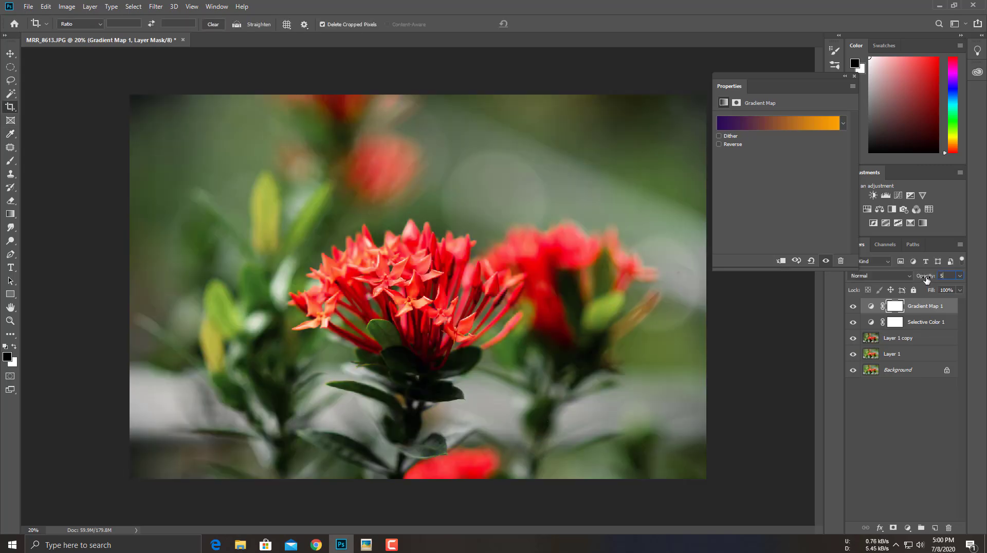
key(Return)
click(851, 311)
click(852, 312)
click(852, 311)
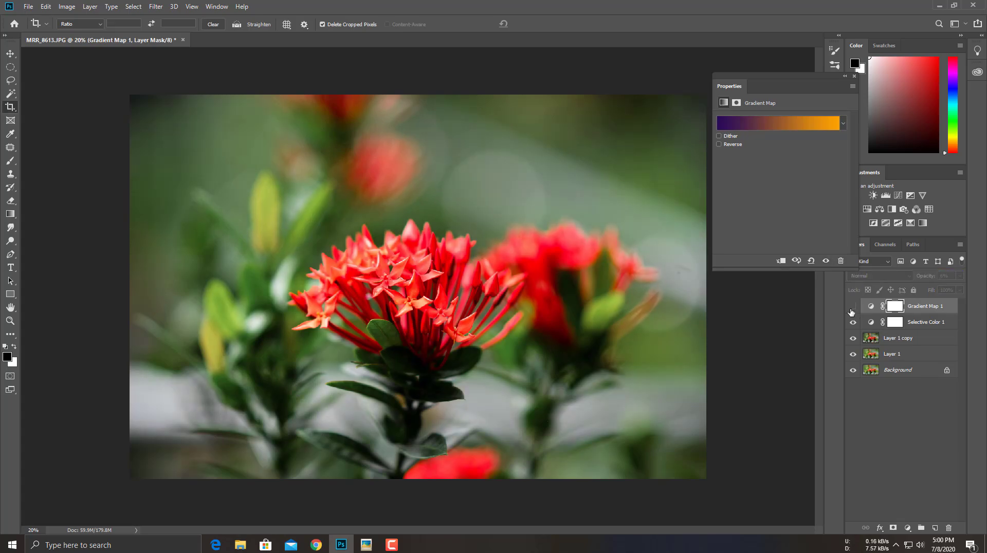
click(852, 311)
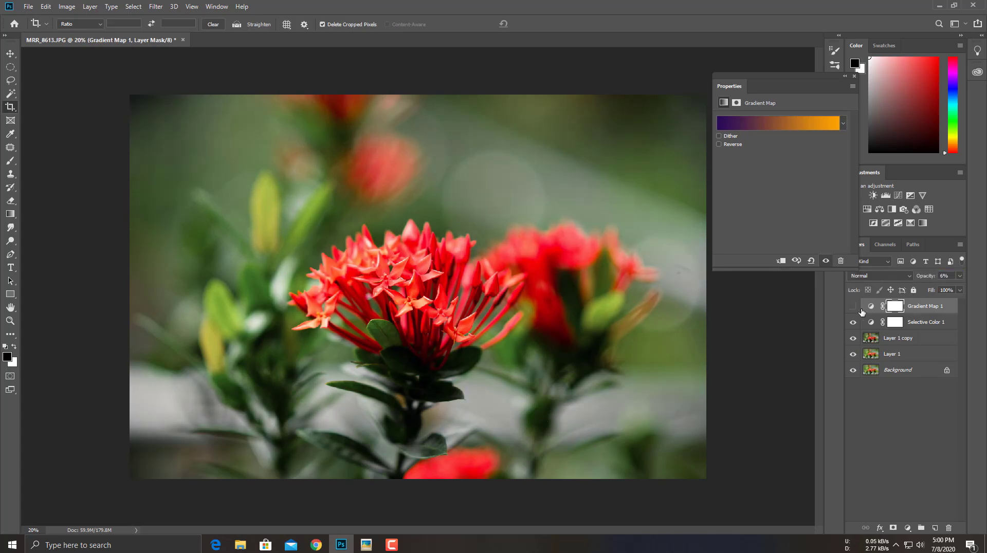
click(871, 307)
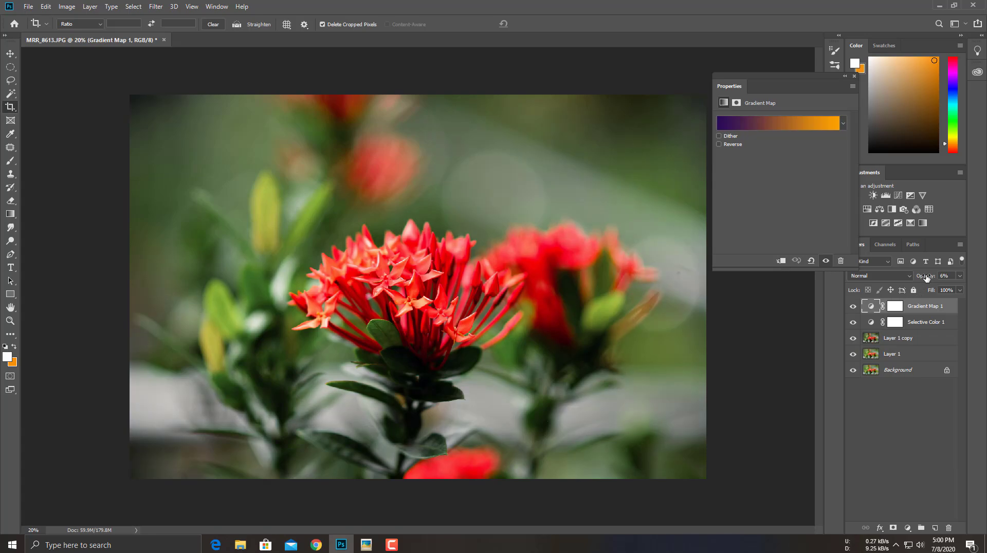
drag(929, 279, 927, 292)
Add a Color Lookup adjustment layer and try out the 3DLUT files from 3Strip.look through Fuji ETERNA 250D Fuji 3510.
click(908, 528)
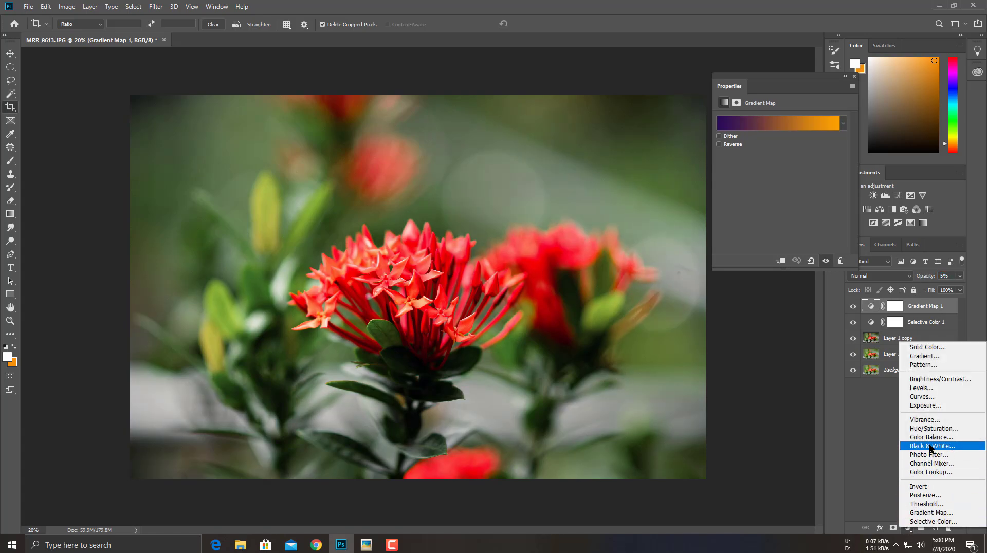
click(932, 472)
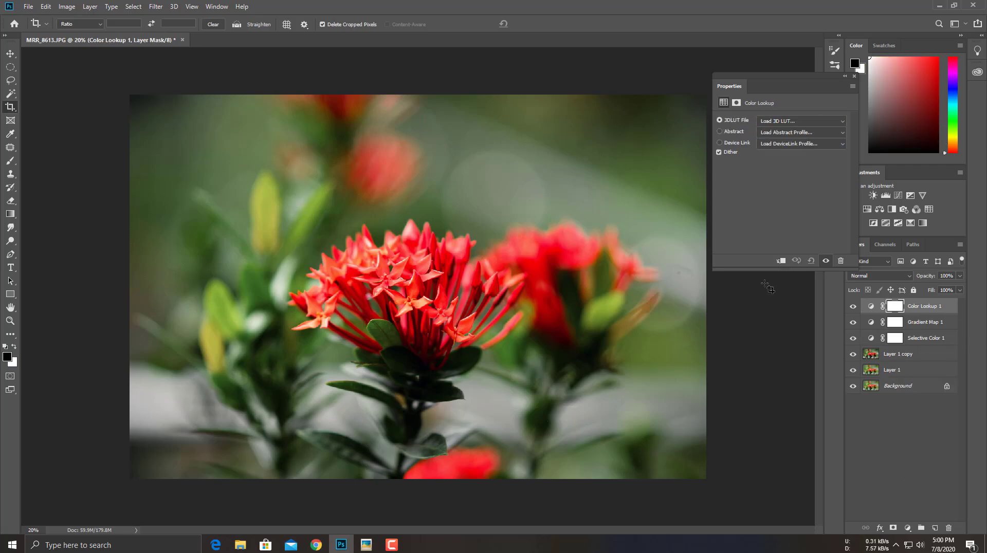
click(775, 123)
key(Down)
key(Down)
key(Down)
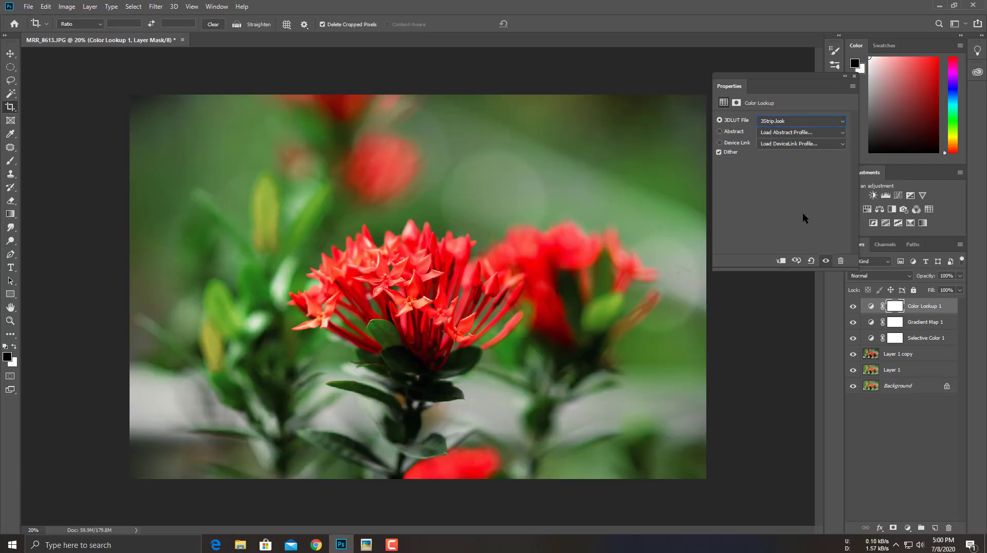
key(Down)
key(Down)
key(Down)
key(Down)
key(Down)
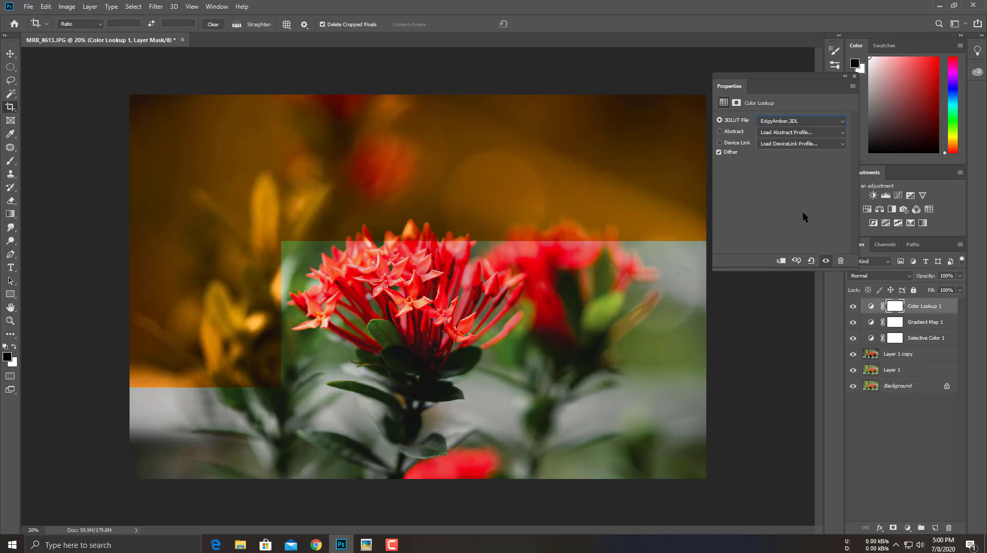
key(Down)
key(Down)
key(Down)
key(Down)
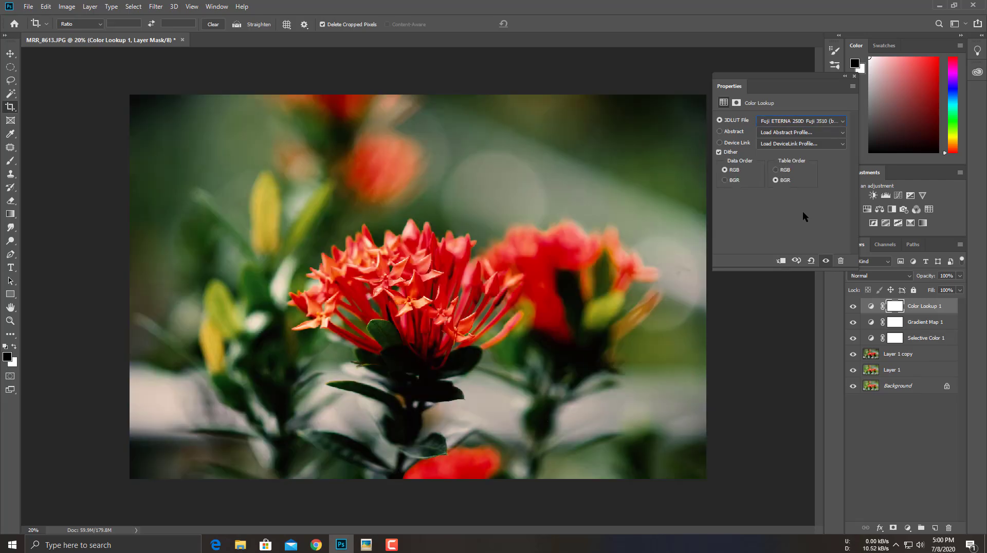
Choose the 3DLUT file after Fuji ETERNA 250D Fuji 3510, set the Color Lookup layer's opacity to 10% and check its effect.
key(Down)
click(839, 66)
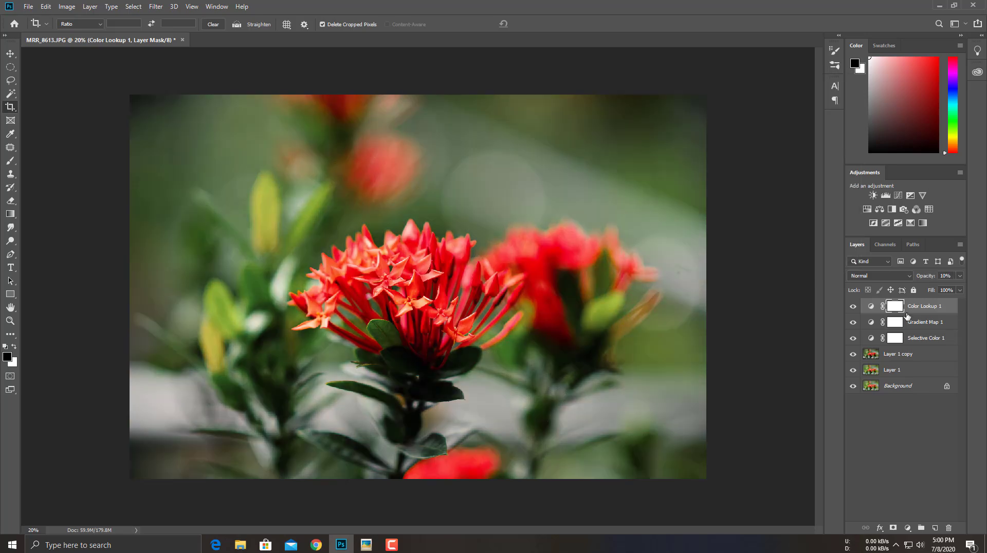
click(853, 307)
click(854, 308)
click(854, 308)
click(853, 308)
Add a Brightness/Contrast adjustment layer with Brightness 2 and Contrast 4, and compare the photo with and without it.
click(909, 528)
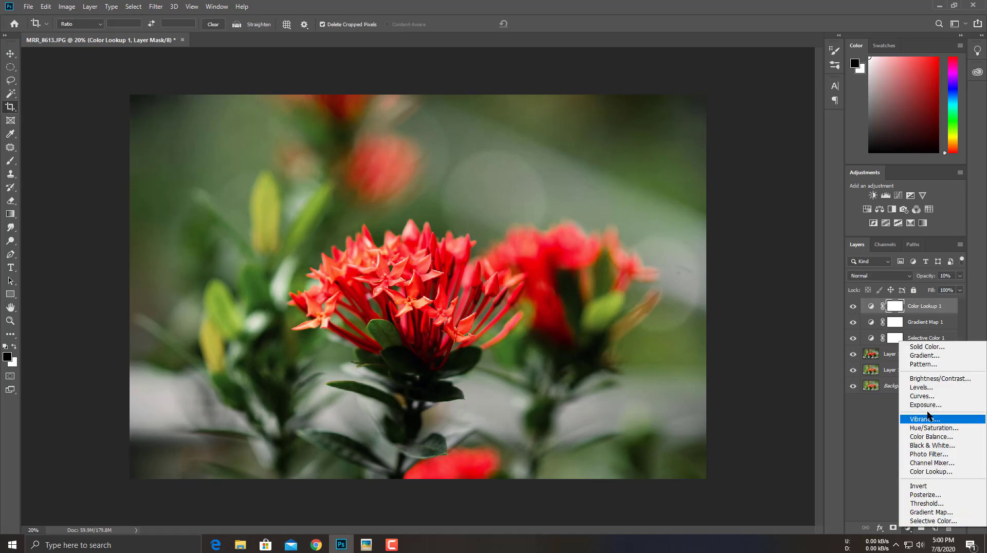
click(929, 379)
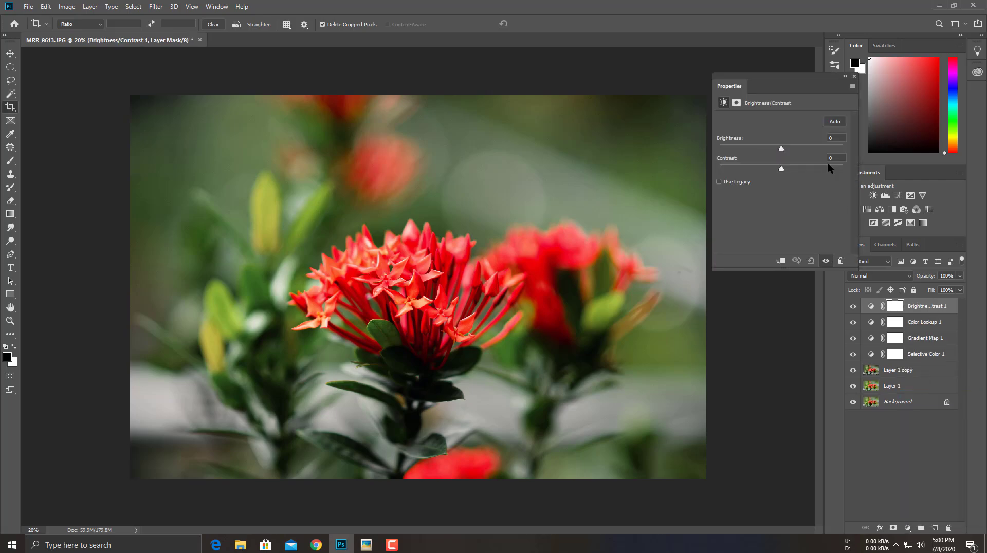
text(2)
click(860, 308)
click(854, 309)
click(855, 309)
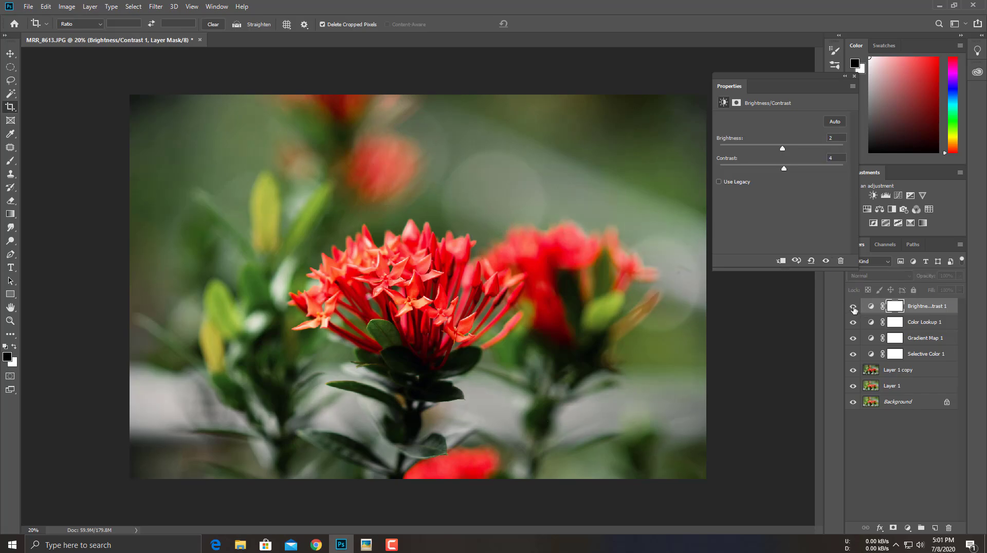
Compare the photo with and without the Brightness/Contrast layer, set its Brightness to 3 and close its properties.
click(854, 310)
click(854, 310)
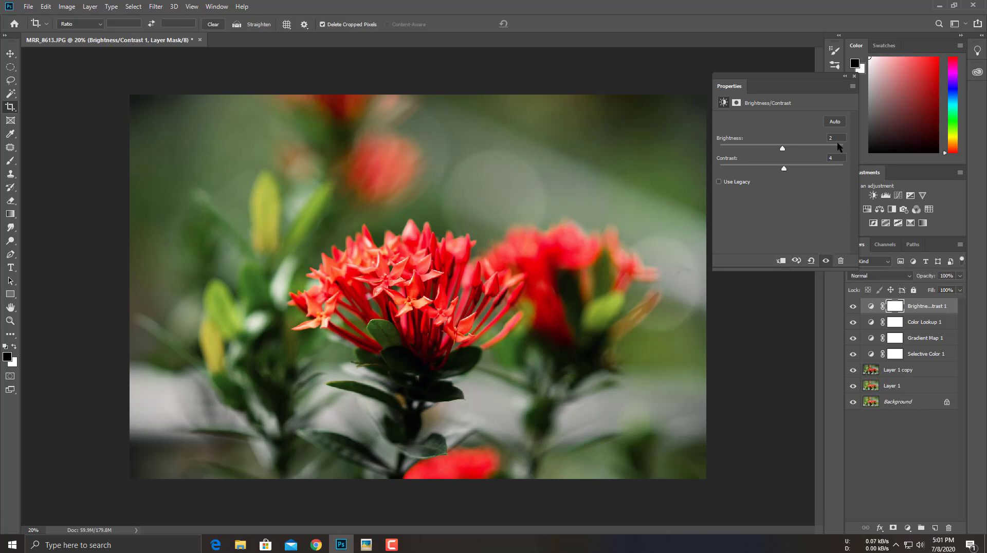
text(3)
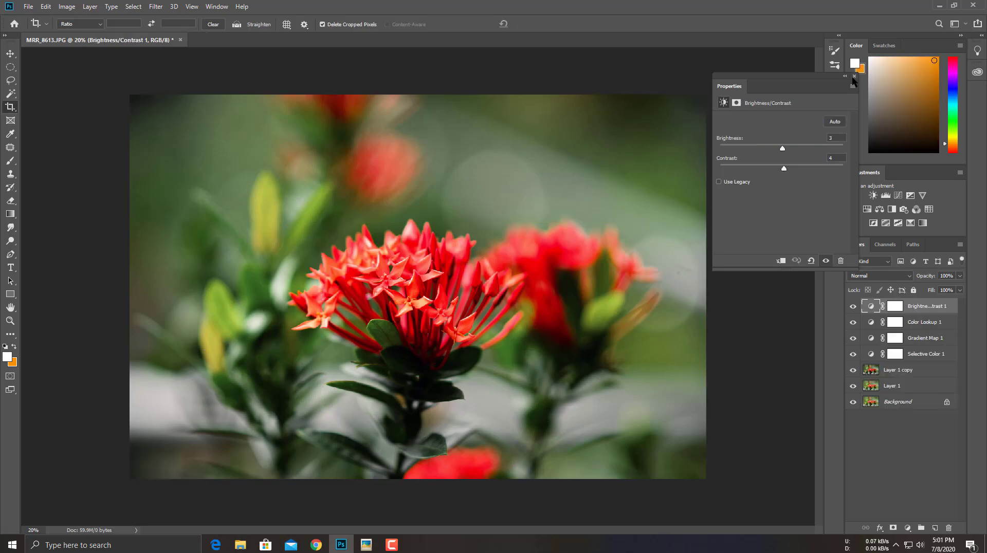
click(854, 76)
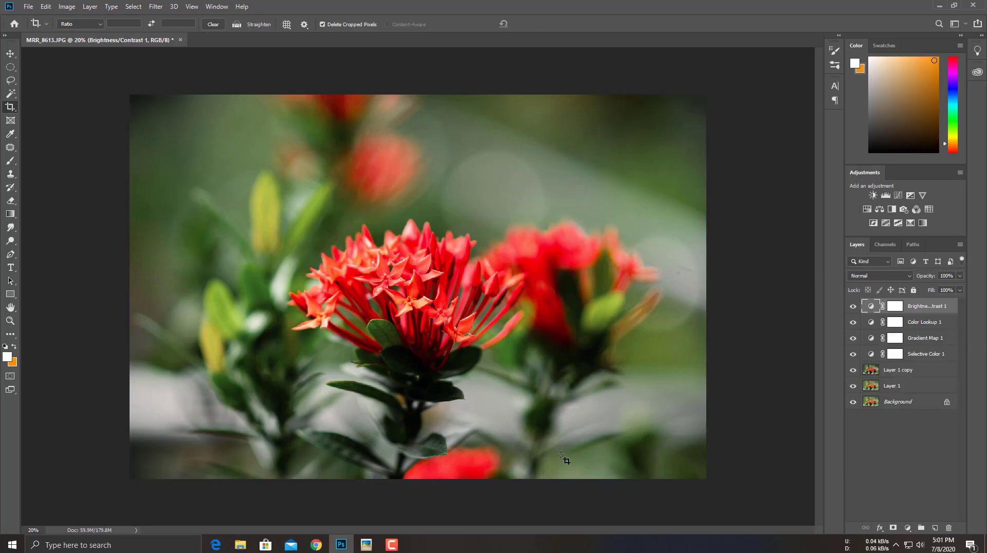
Open the watermark file nn.png from the recent files, return to the flower photo and activate the Move tool.
click(14, 23)
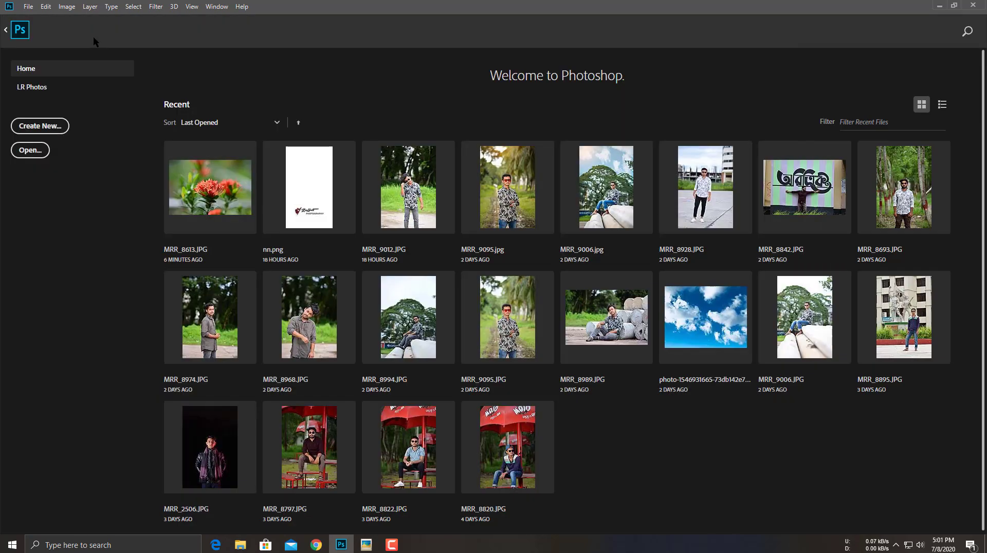
click(311, 181)
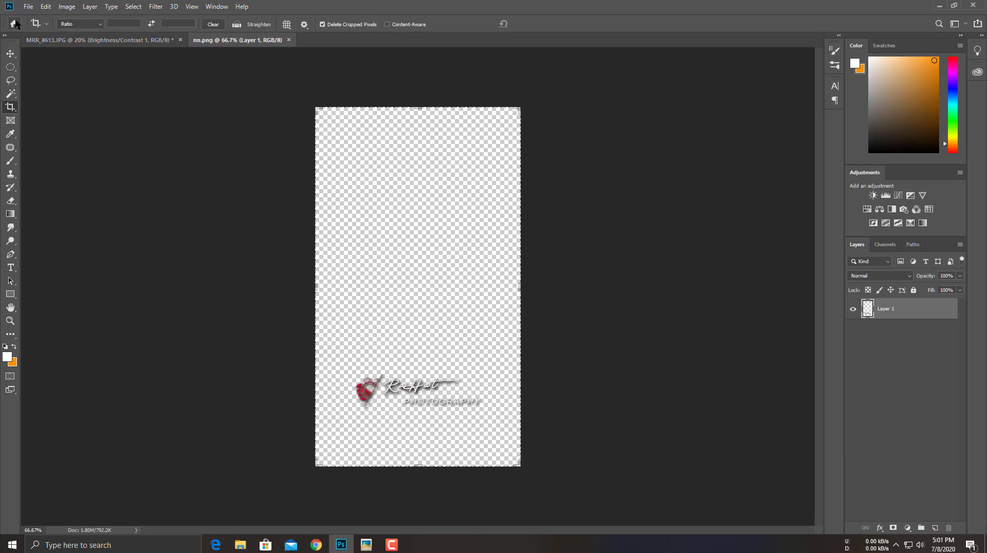
click(15, 24)
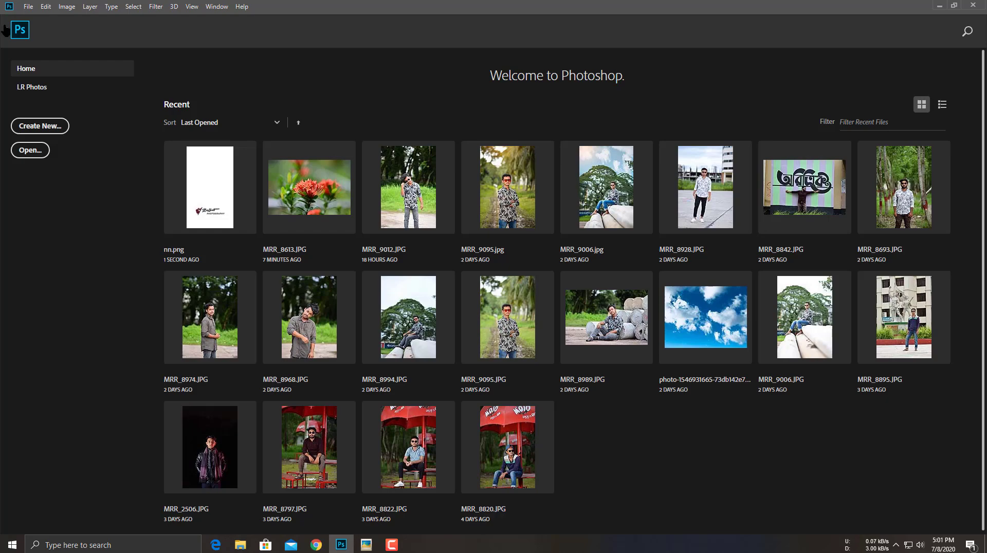
click(5, 30)
click(121, 40)
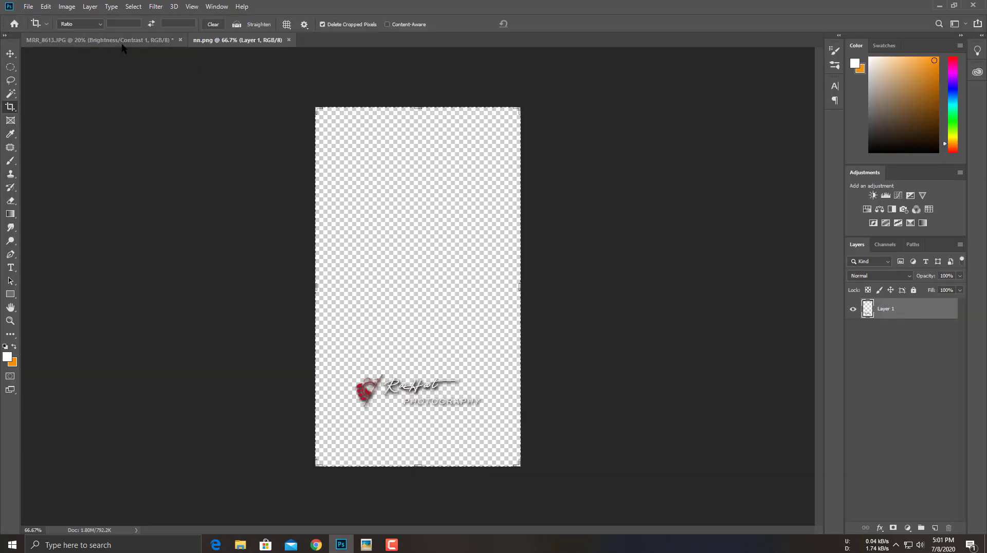
key(v)
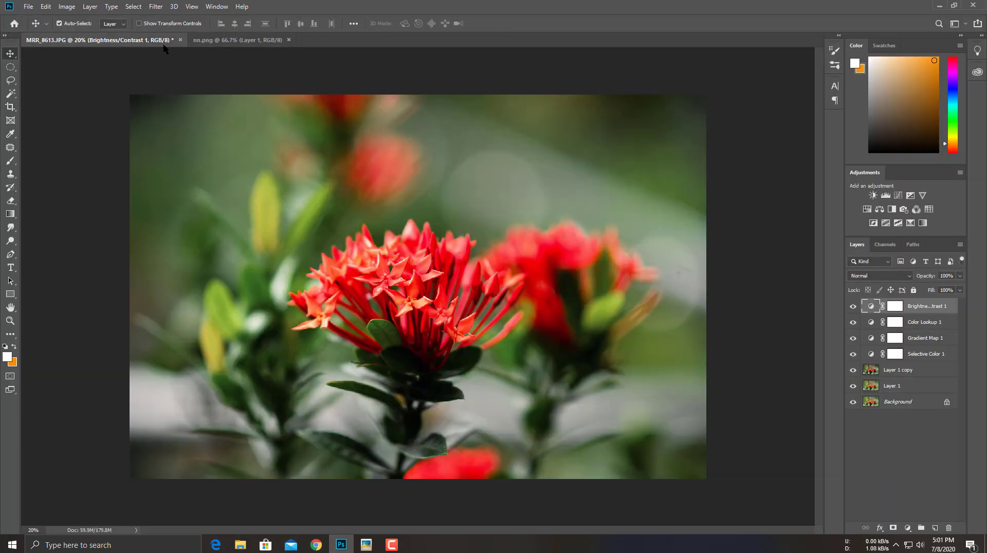
Bring the photography watermark from nn.png into MRR_8613.JPG and place it at the photo's lower-right corner.
click(212, 41)
drag(421, 404, 467, 441)
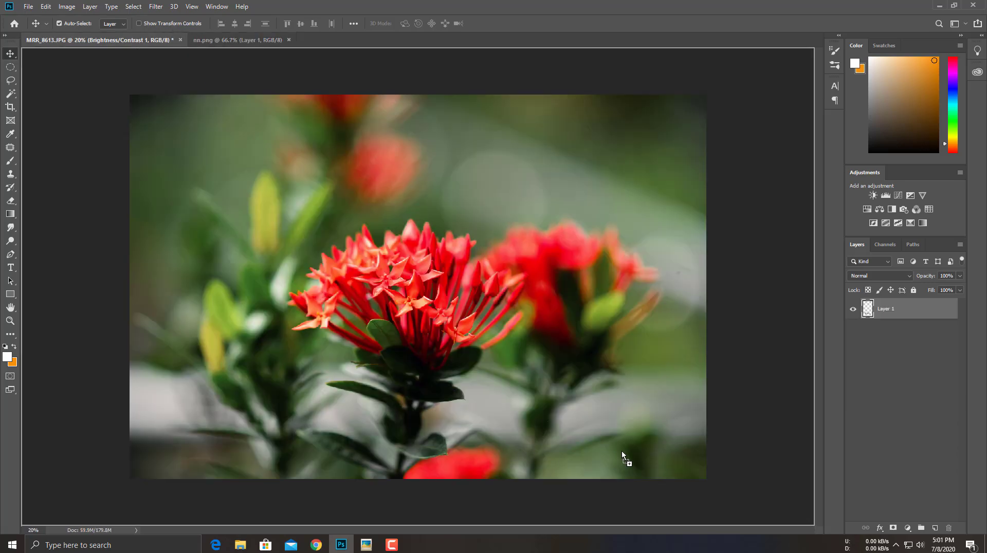
drag(635, 446, 678, 465)
key(ctrl+t)
key(Return)
scroll(532, 320, down, 1)
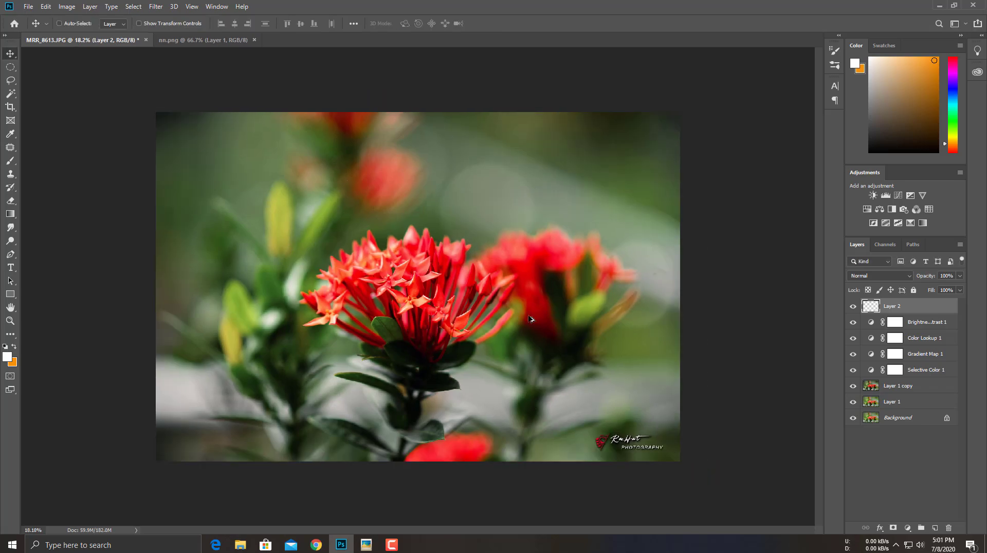
Compare the original Background layer alone with the full edit several times, leaving all layers shown.
alt+click(853, 417)
alt+click(854, 418)
alt+click(853, 417)
alt+click(854, 419)
alt+click(854, 418)
alt+click(853, 419)
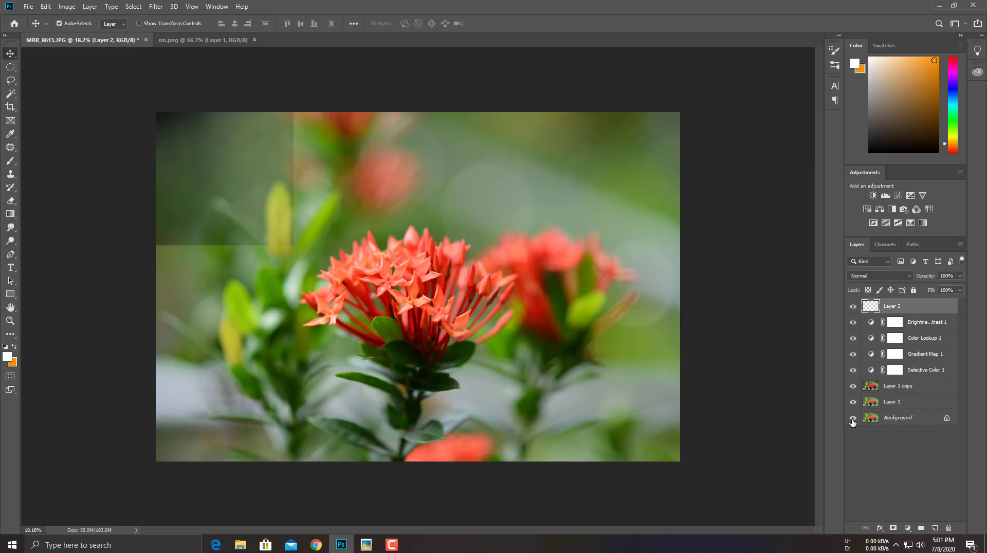
alt+click(853, 419)
alt+click(853, 418)
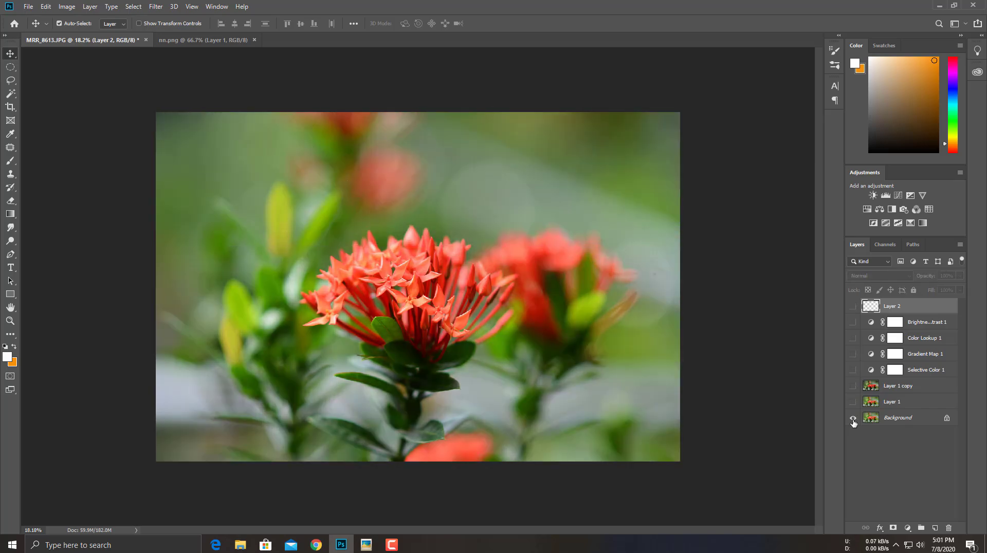
alt+click(853, 418)
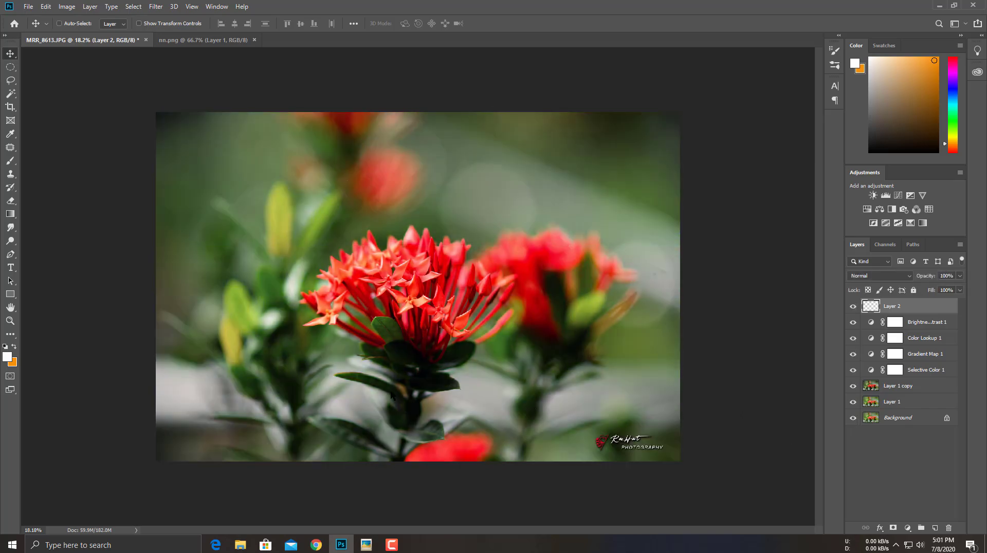
Enlarge the image proportionally to slightly more than 6000 pixels wide.
key(ctrl+shift+s)
key(Escape)
key(ctrl+alt+i)
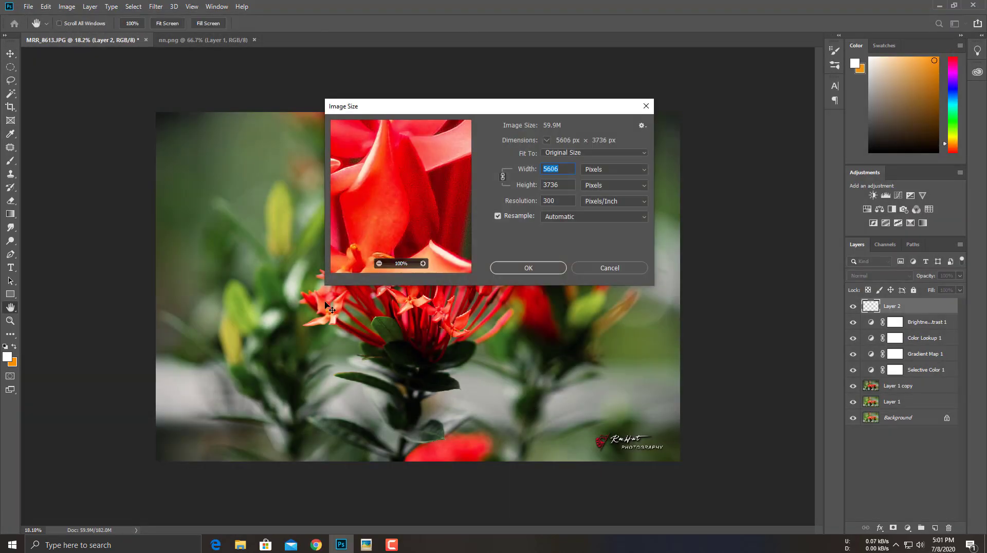
text(6000)
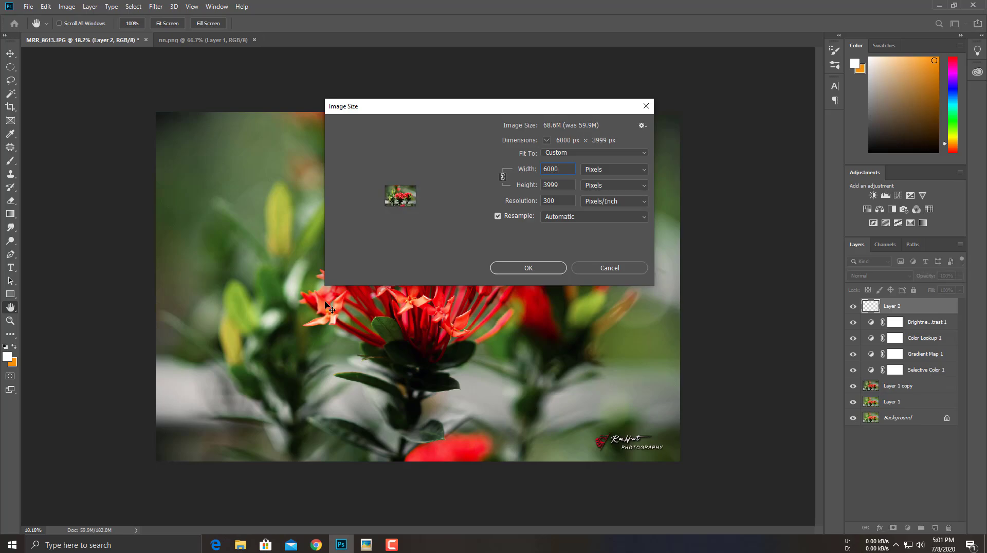
key(Up)
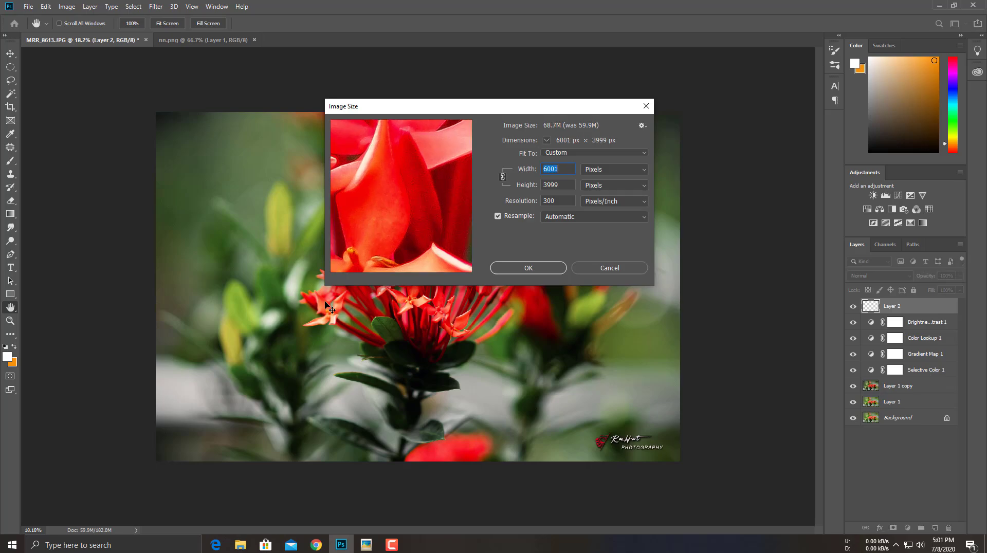
key(Up)
key(Return)
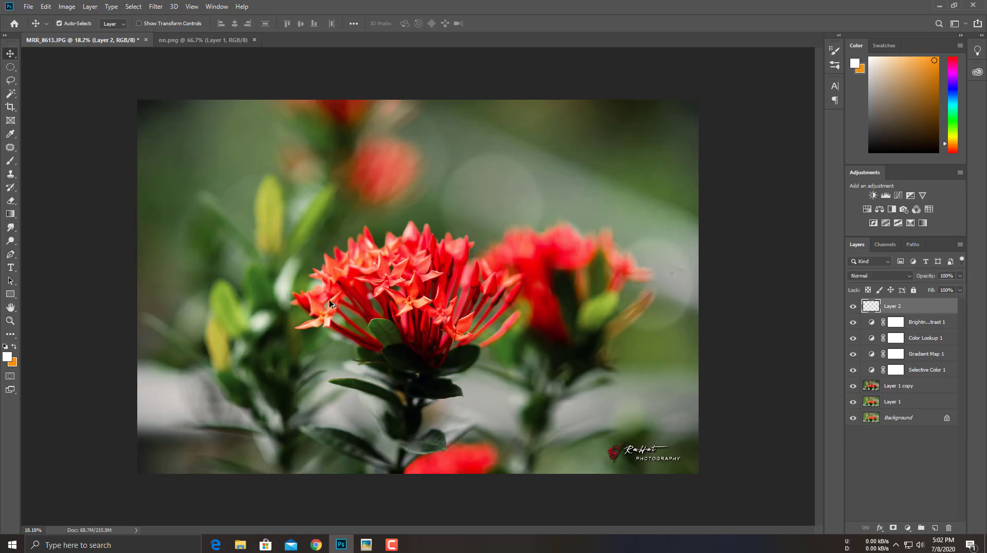
Save the edited photo as a JPEG named MRR_8613 on the PHOTOGRAPHY (F:) drive with the default JPEG options.
key(ctrl+shift+s)
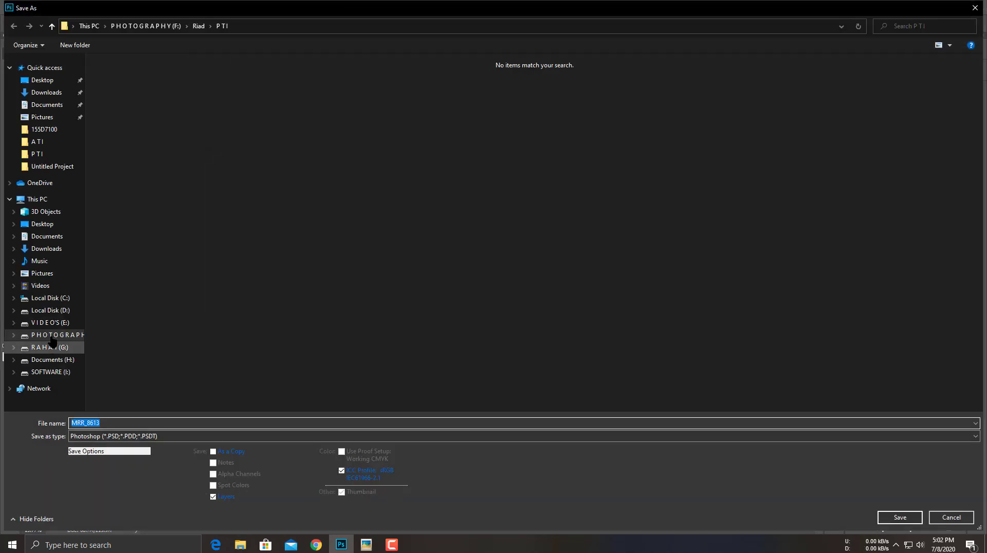
click(52, 335)
click(222, 437)
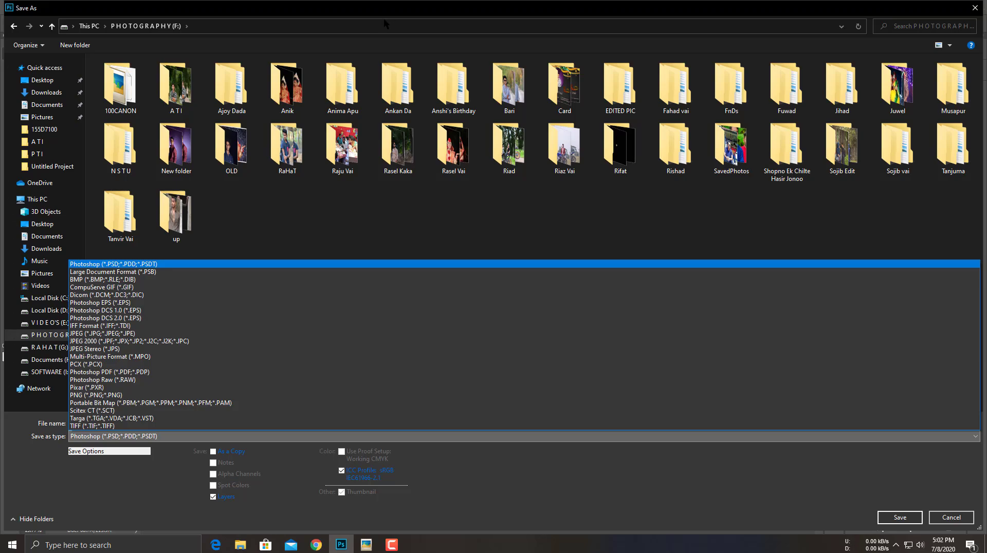
key(j)
key(Return)
key(Return)
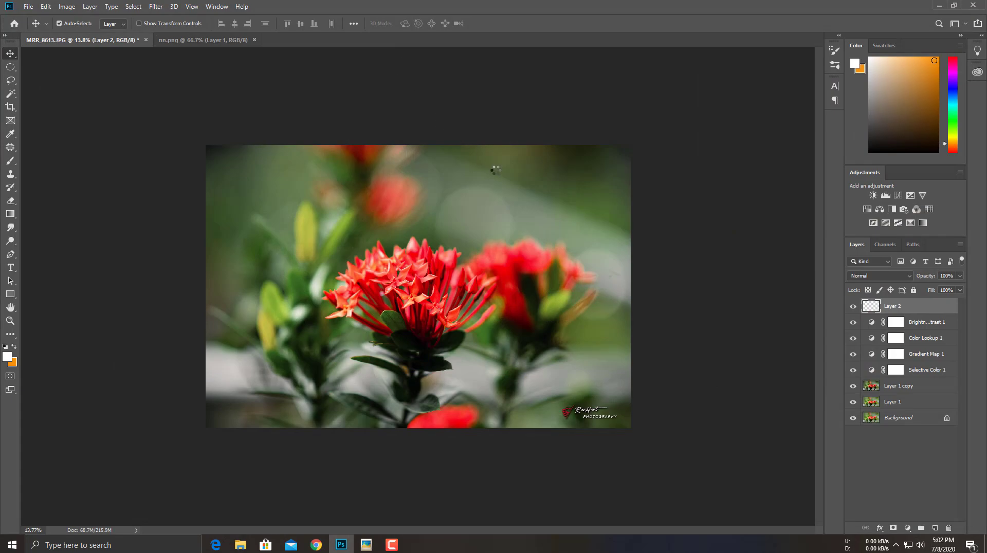
key(Return)
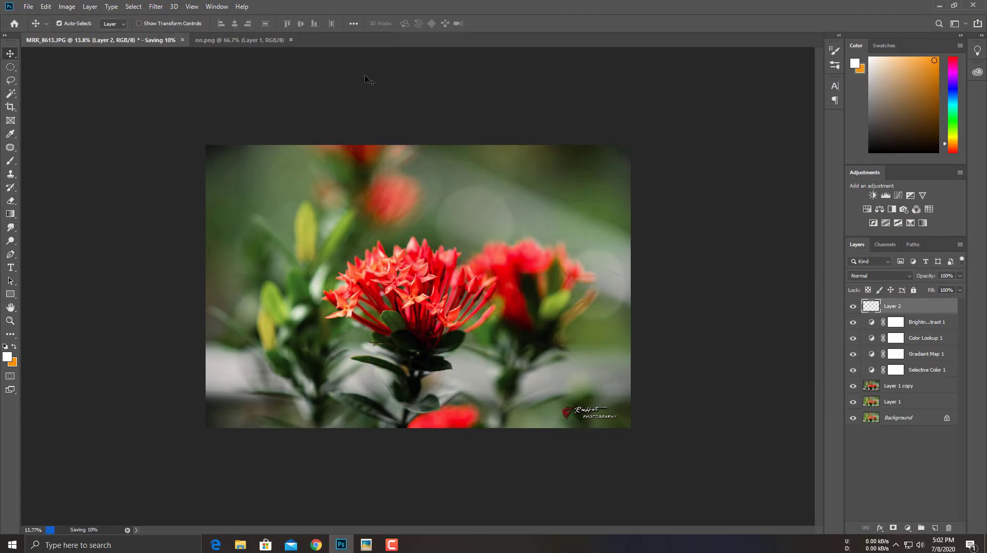